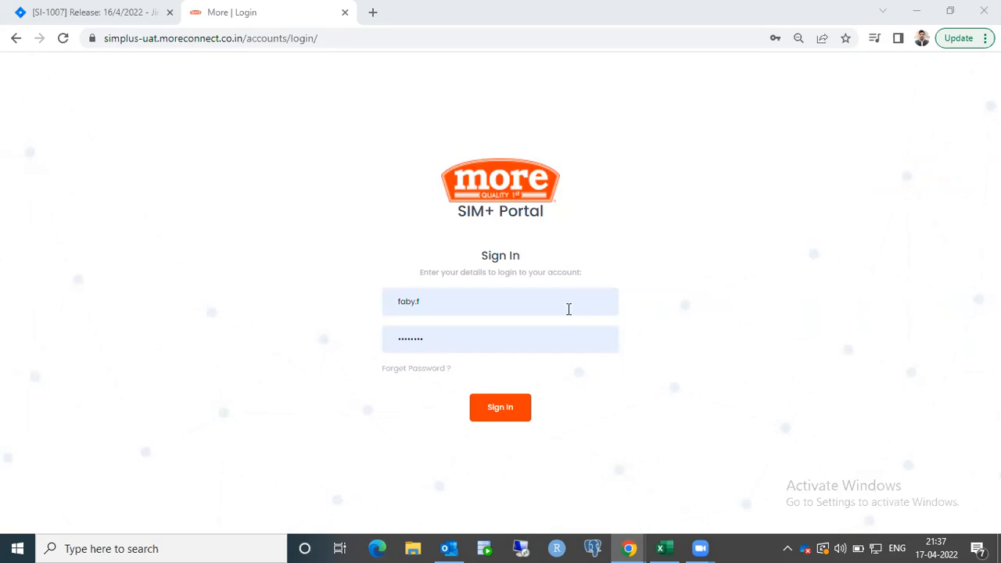
# Sign in to the SIM+ Portal with the prefilled account and open a new stock audit scheduling request.
pyautogui.click(512, 405)
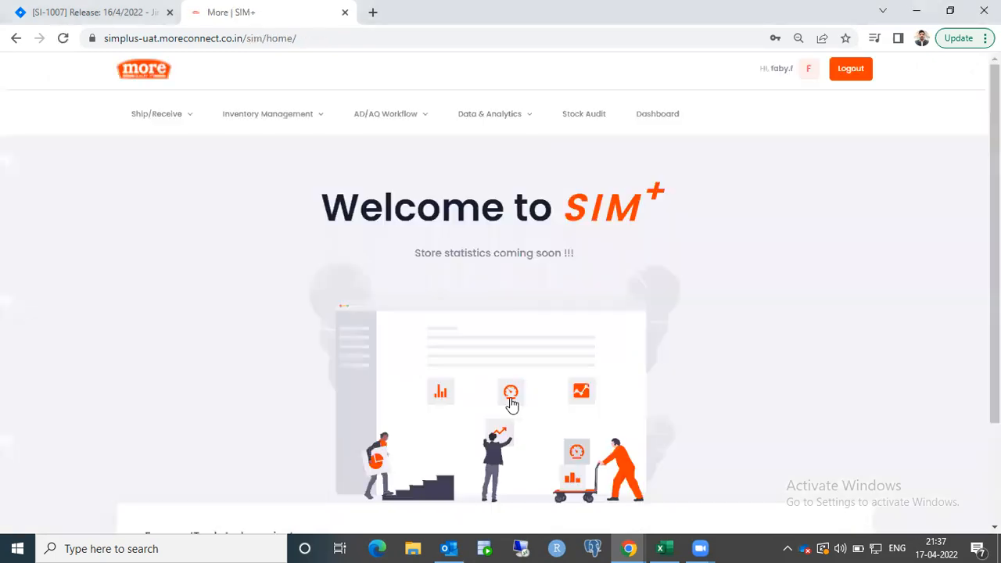
pyautogui.click(590, 116)
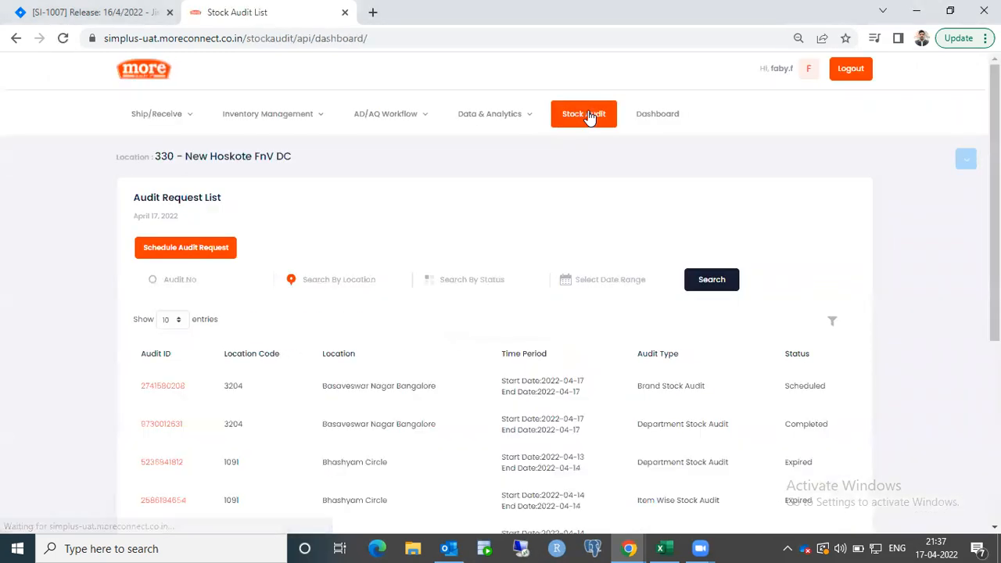
pyautogui.click(210, 249)
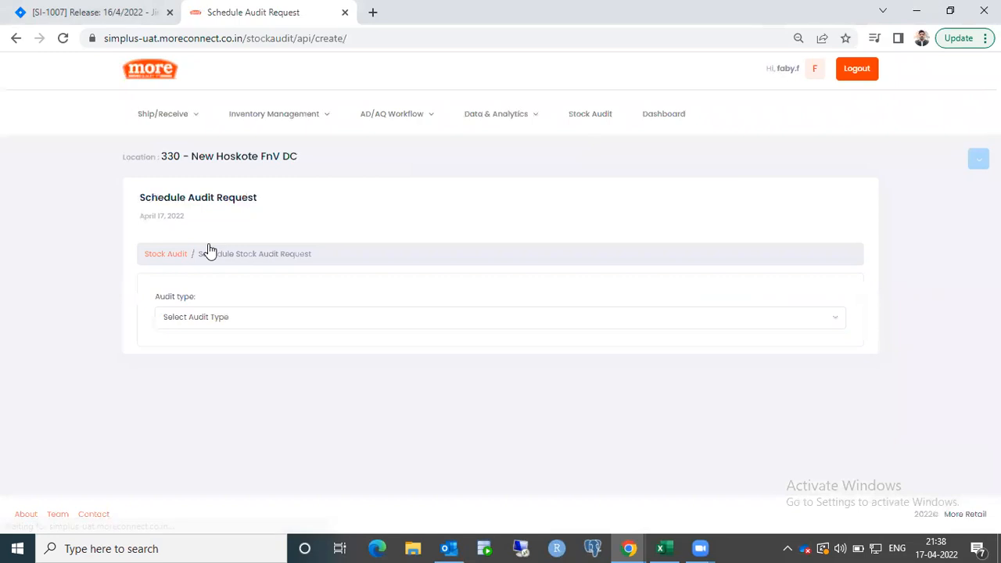
# Set the audit type to Department Stock Audit and the date range to 04/17/2022 - 04/17/2022.
pyautogui.click(229, 329)
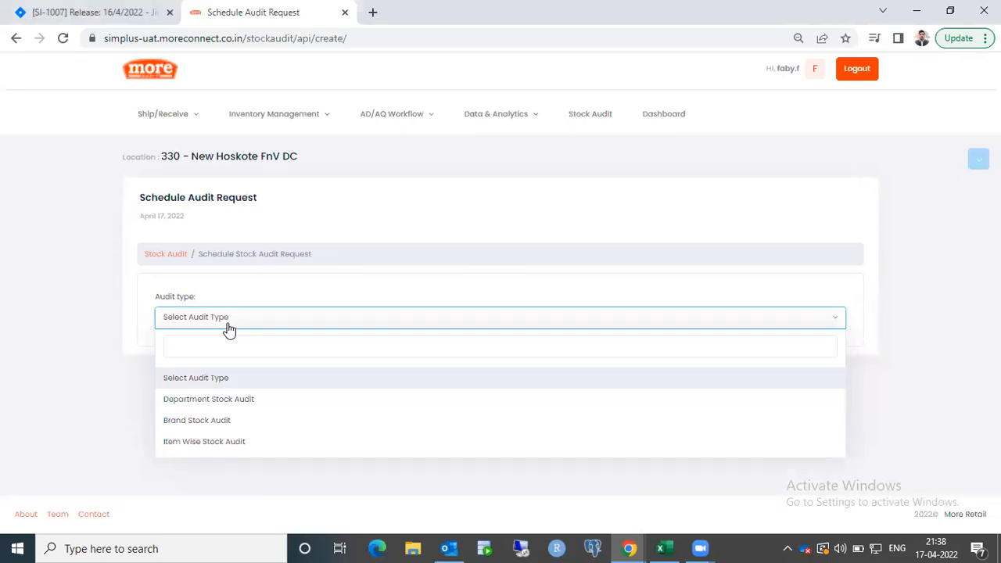
pyautogui.click(198, 399)
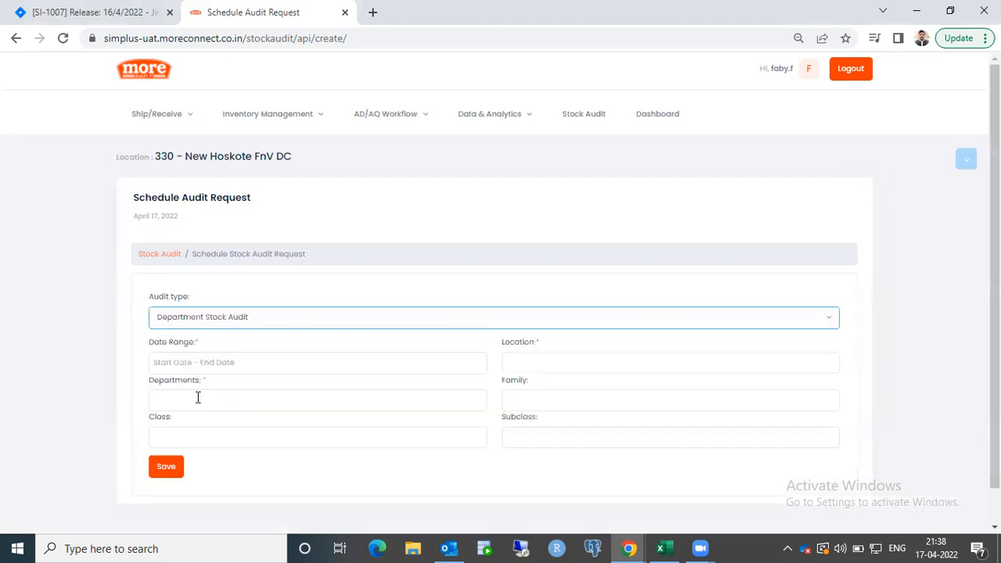
pyautogui.moveTo(994, 294); pyautogui.dragTo(994, 319)
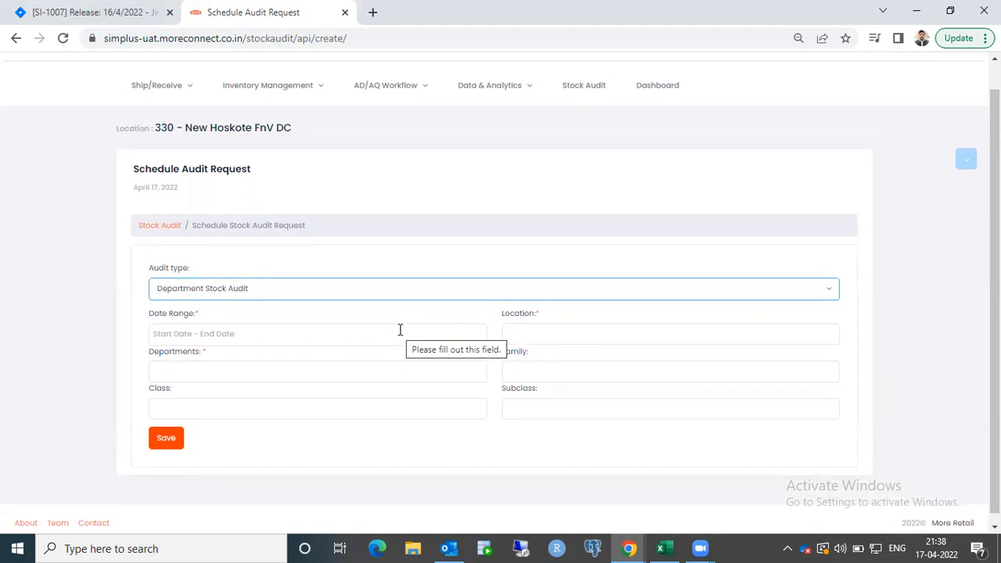
pyautogui.click(359, 335)
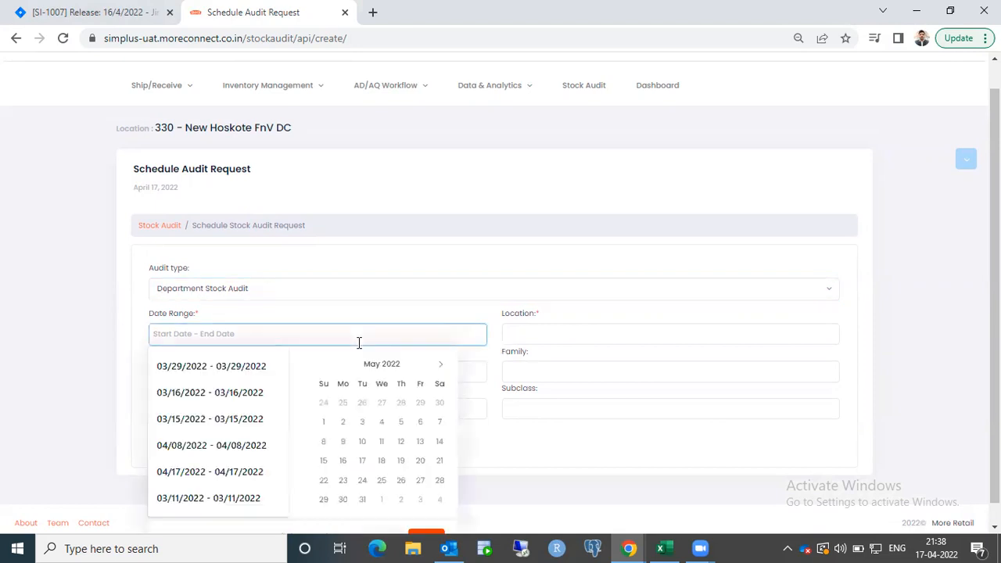
pyautogui.moveTo(995, 407); pyautogui.dragTo(995, 431)
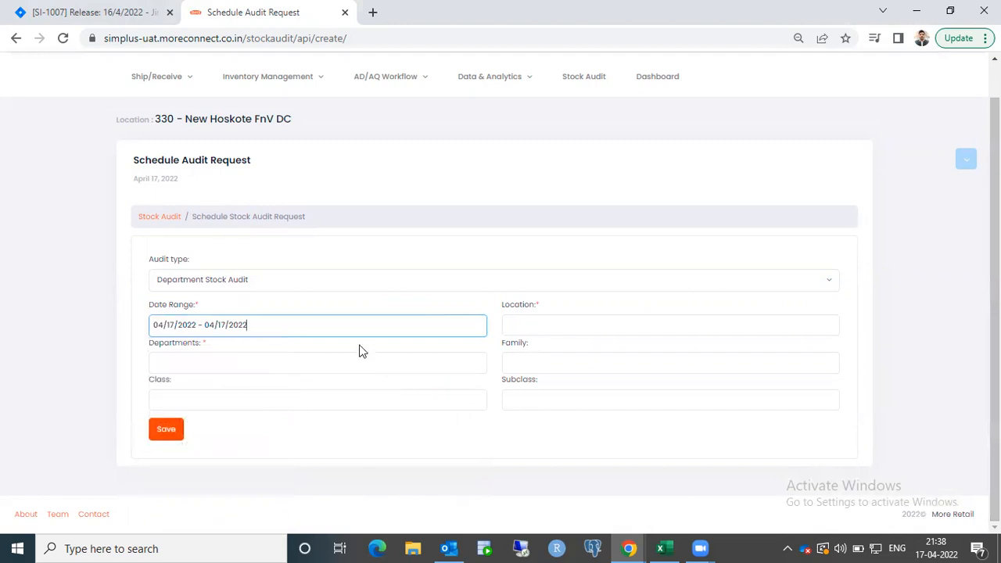
pyautogui.click(341, 321)
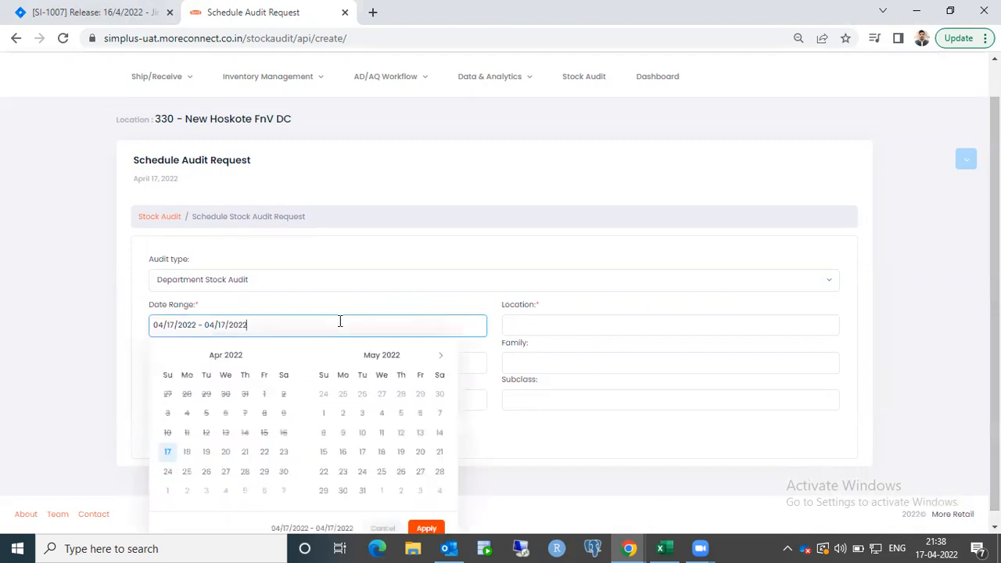
# Choose (3204) Basaveswar Nagar Bangalore as the audit location and (71) Cereals & Pulses as the department.
pyautogui.click(519, 327)
pyautogui.write('320')
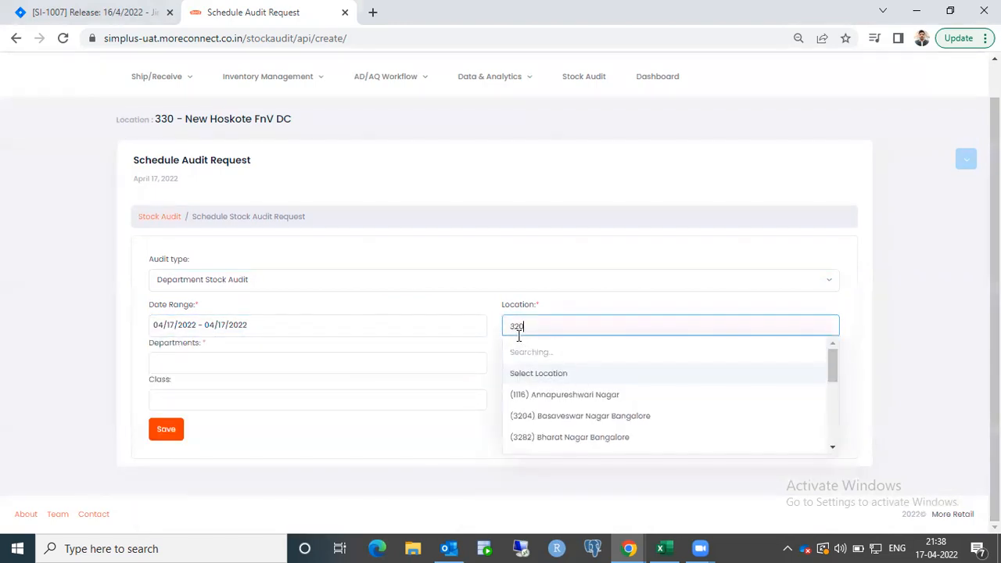
pyautogui.click(558, 374)
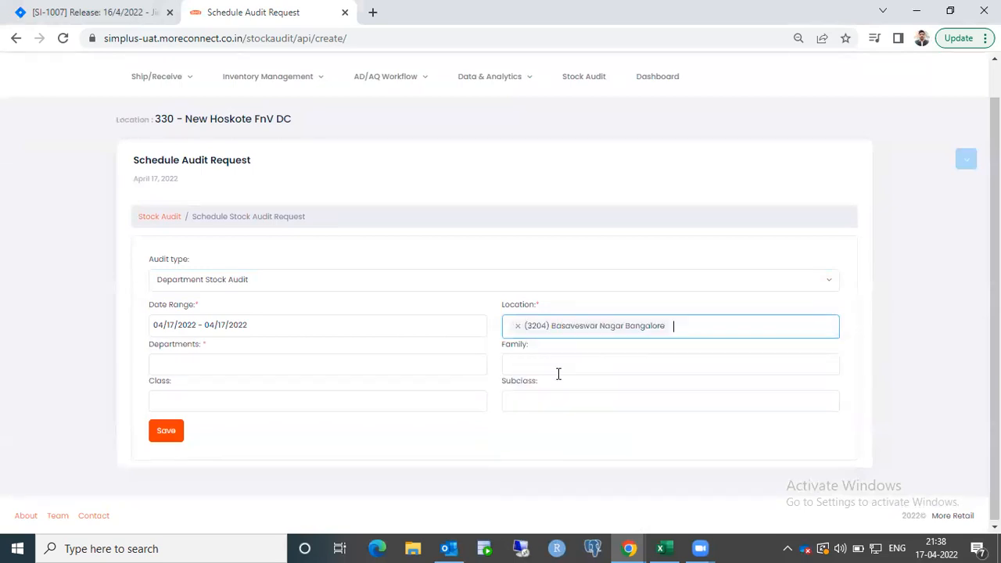
pyautogui.click(290, 368)
pyautogui.write('cer')
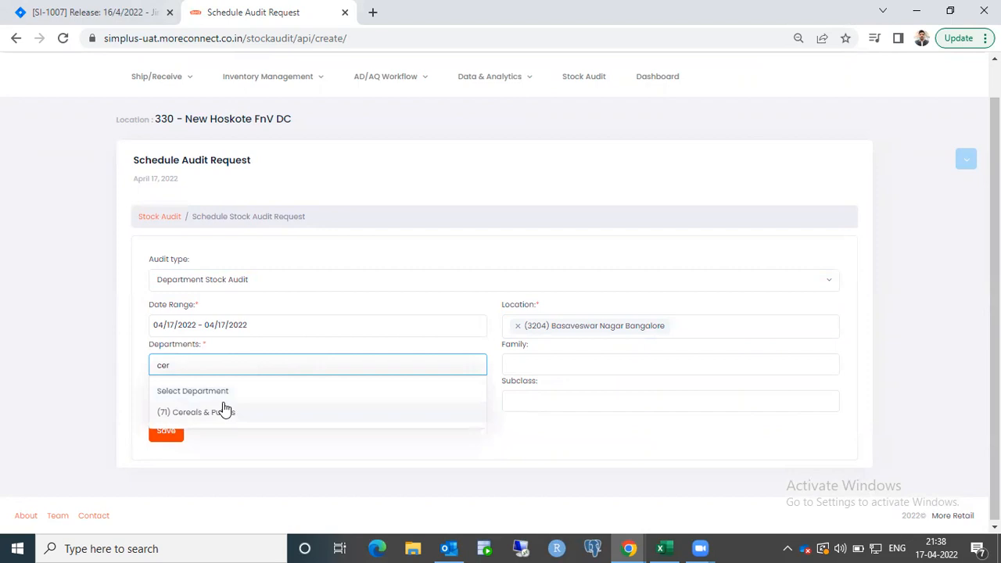
pyautogui.click(223, 408)
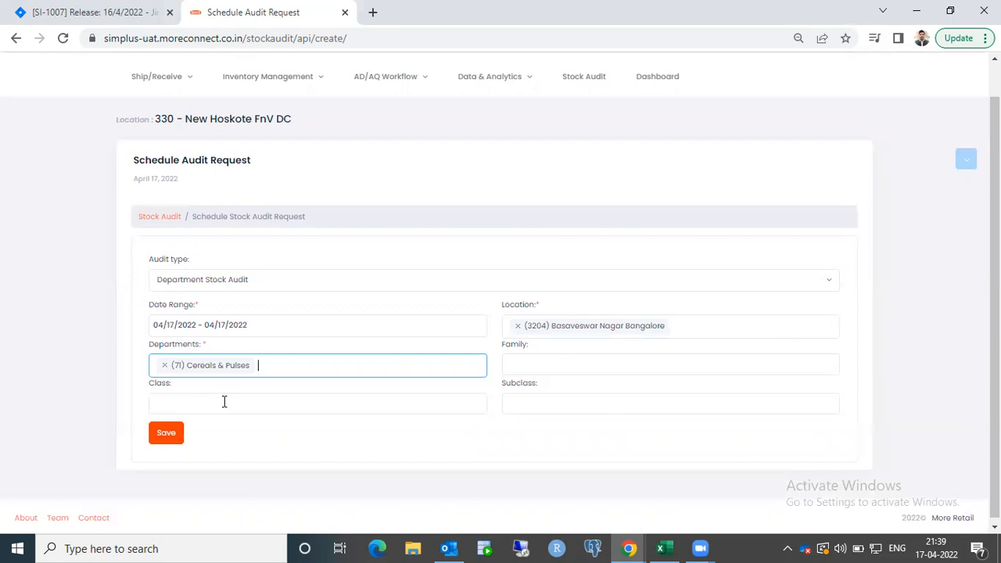
# Narrow the audit to family (7100) Cereals, class (1082) Raw & Boiled Rice and subclass (5785) Boiled Rice.
pyautogui.click(549, 366)
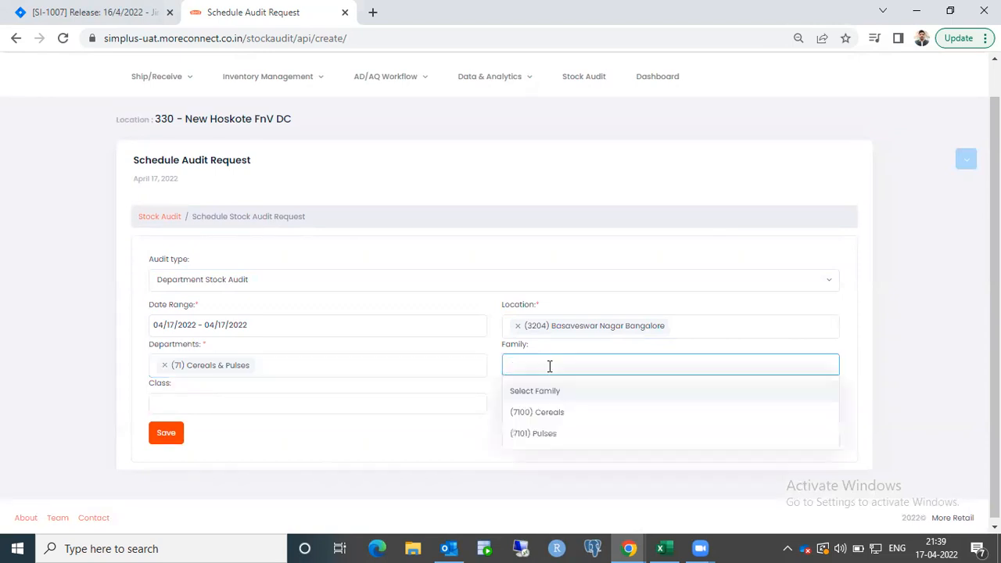
pyautogui.click(547, 411)
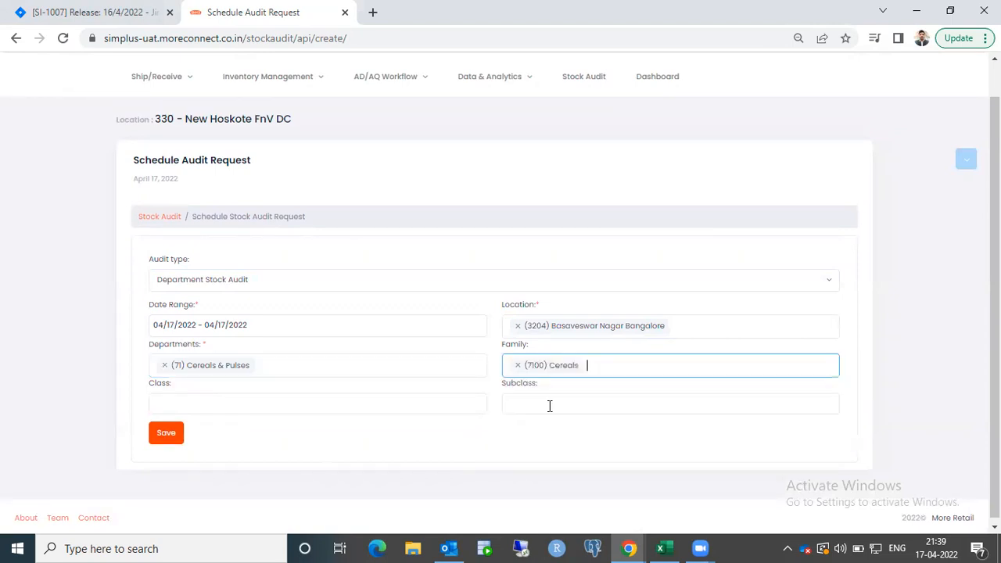
pyautogui.click(302, 410)
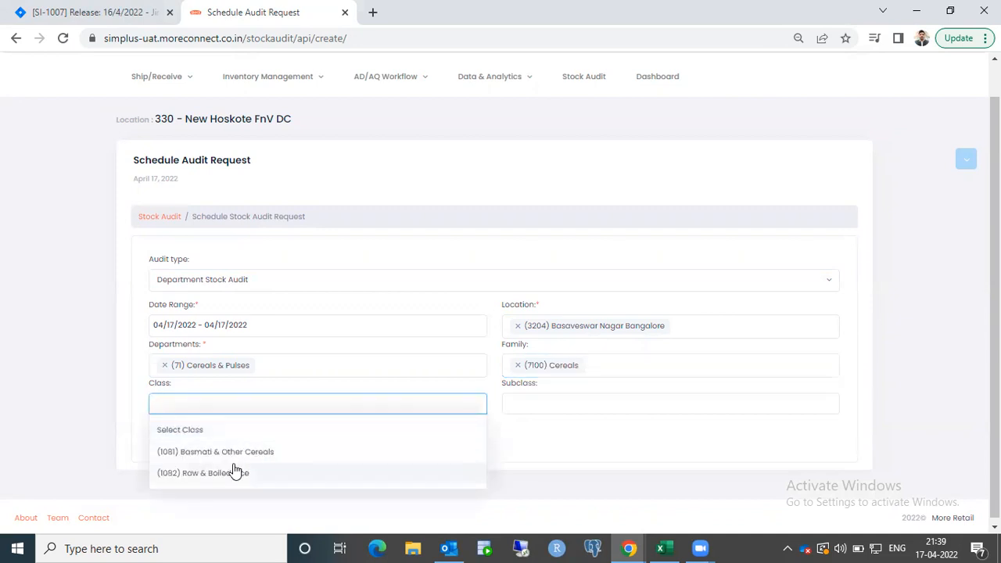
pyautogui.click(233, 472)
pyautogui.click(572, 402)
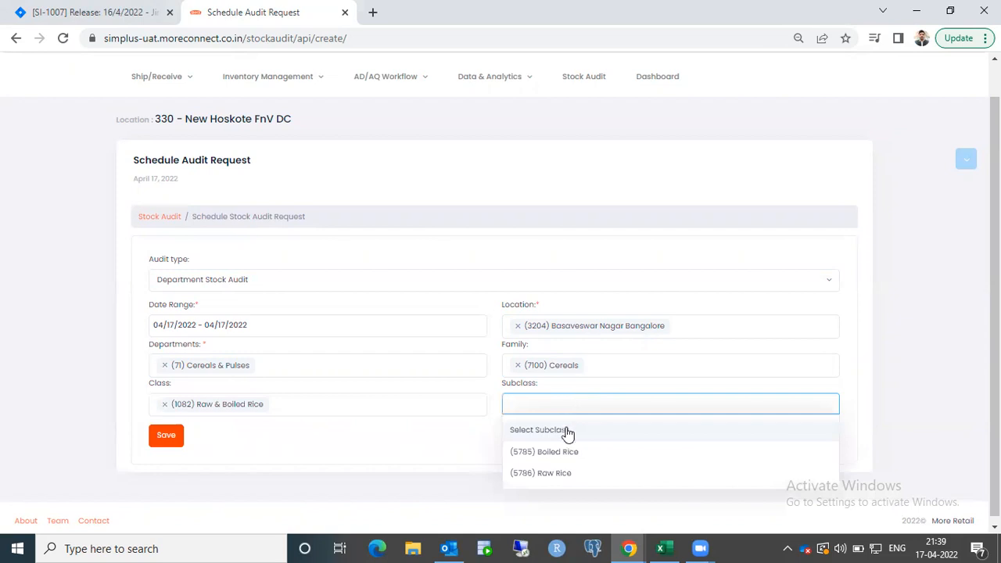
pyautogui.click(562, 451)
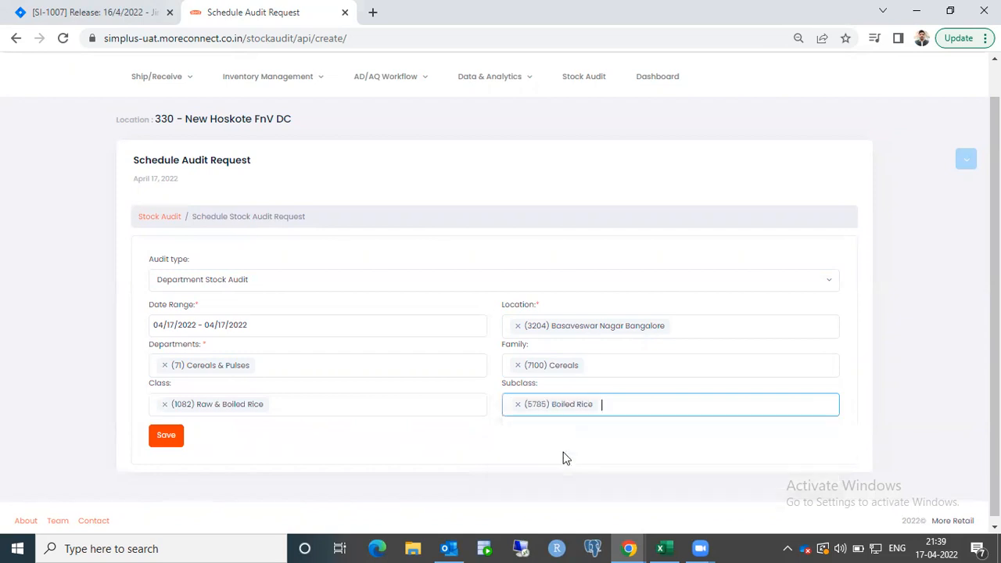
# Save the audit request and schedule the audit for the listed items.
pyautogui.click(165, 435)
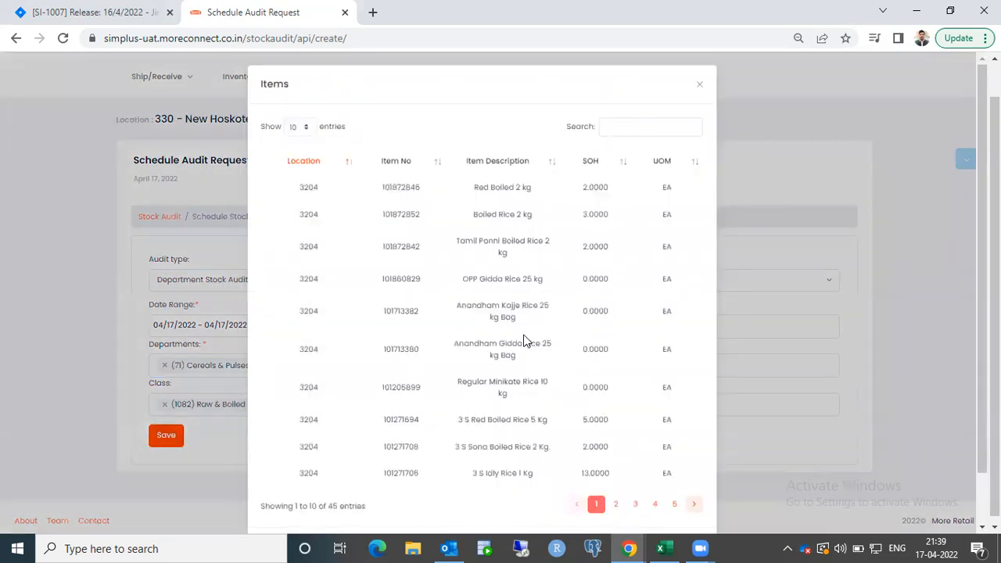
pyautogui.scroll(-1, 518, 196)
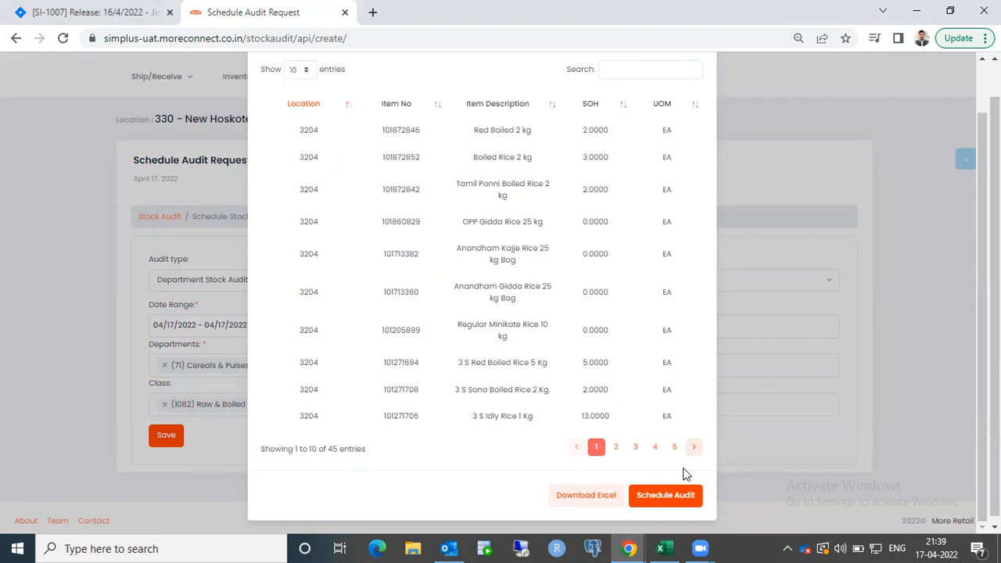
pyautogui.click(666, 495)
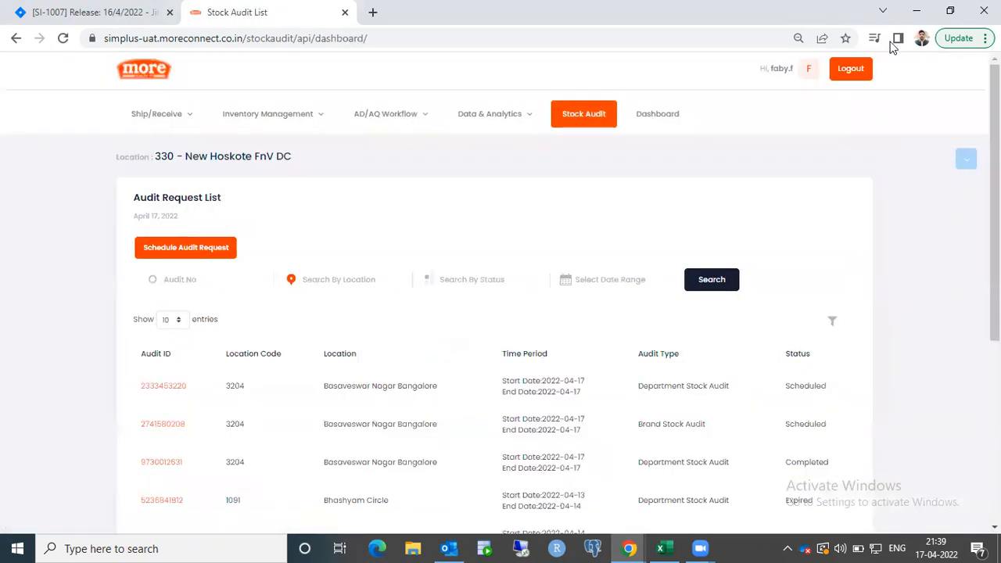
# Log out and sign back in with the UAT store account for location 3204.
pyautogui.click(855, 69)
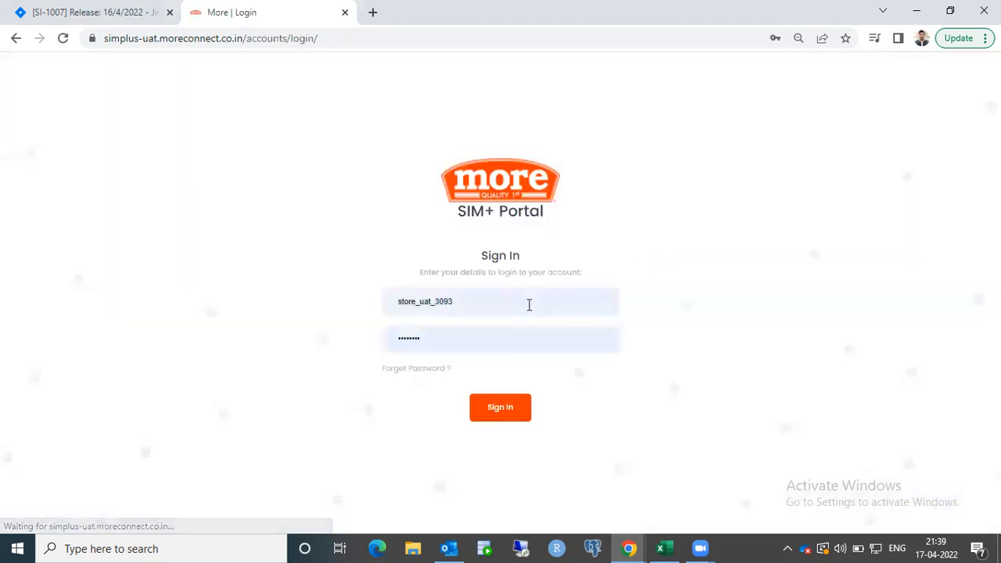
pyautogui.click(503, 306)
pyautogui.press('BackSpace')
pyautogui.press('BackSpace')
pyautogui.press('BackSpace')
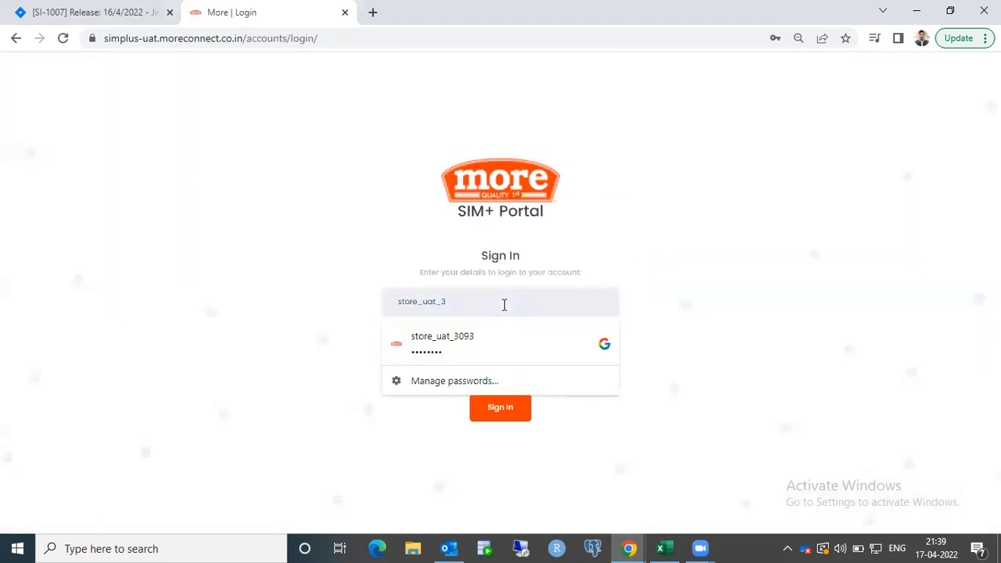
pyautogui.write('204')
pyautogui.click(500, 419)
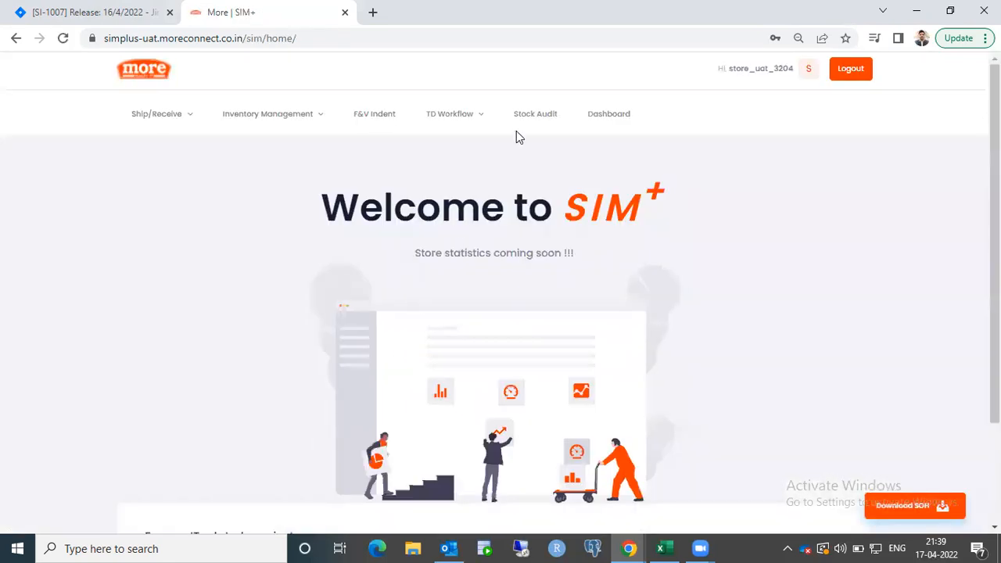
# Open the newly scheduled Department Stock Audit from the store's audit request list and start it.
pyautogui.click(538, 115)
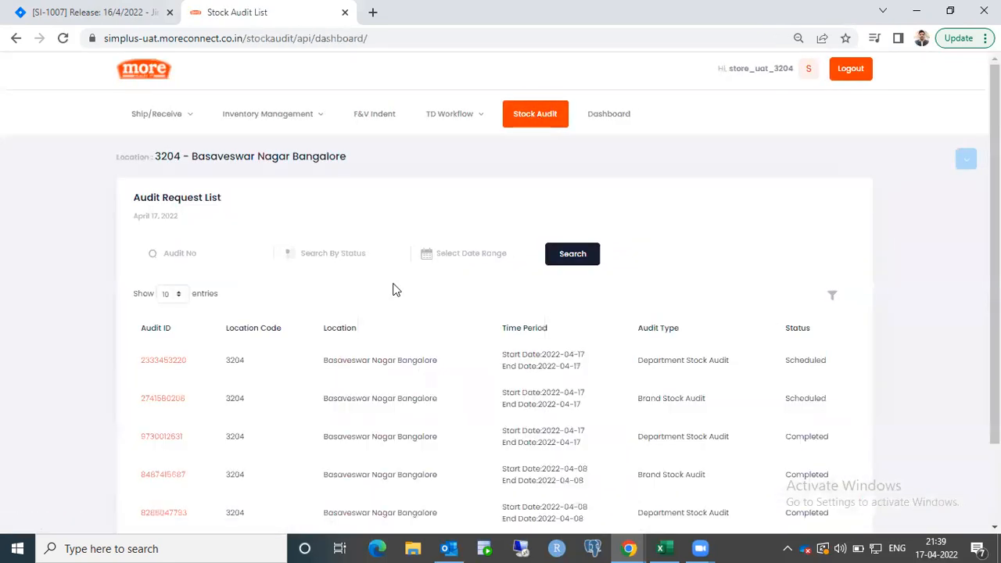
pyautogui.click(146, 363)
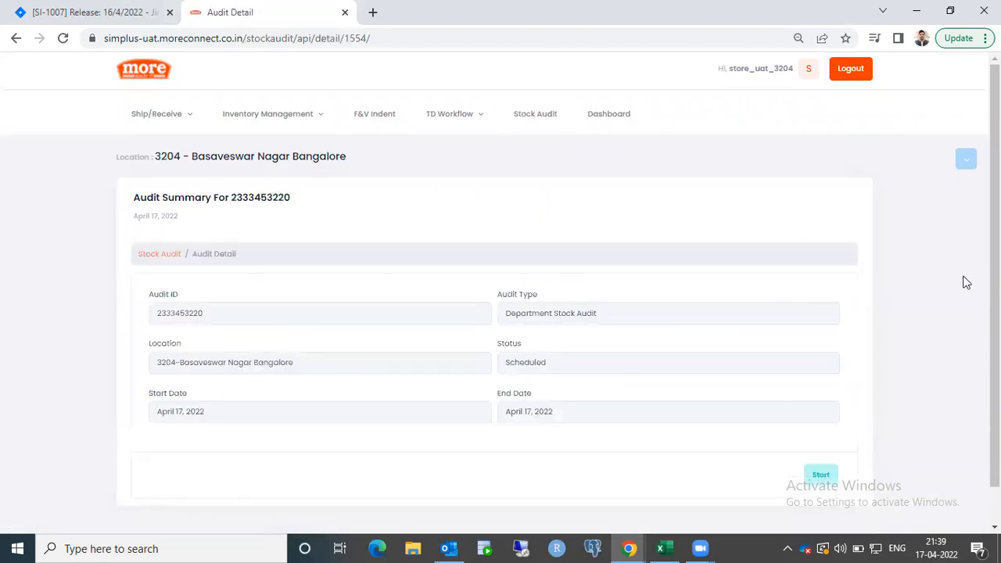
pyautogui.scroll(-1, 800, 307)
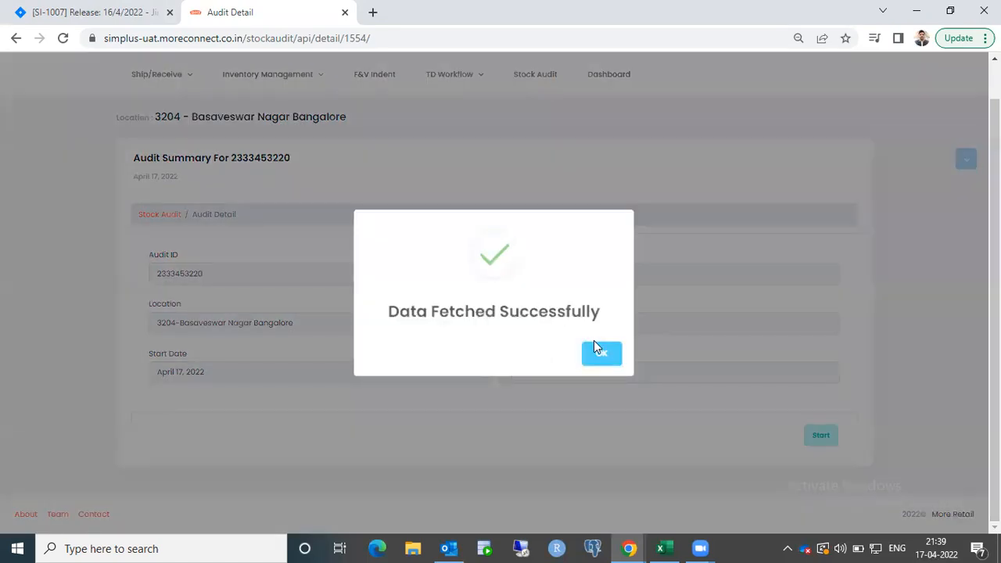
pyautogui.click(595, 343)
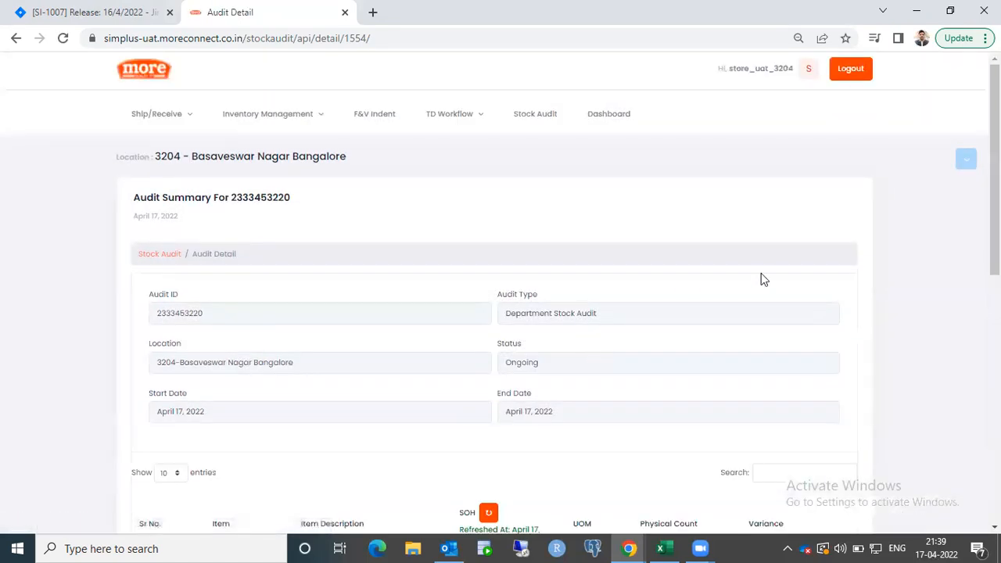
# Download the audit's physical count template, open it in Excel and enable editing.
pyautogui.scroll(-3, 763, 278)
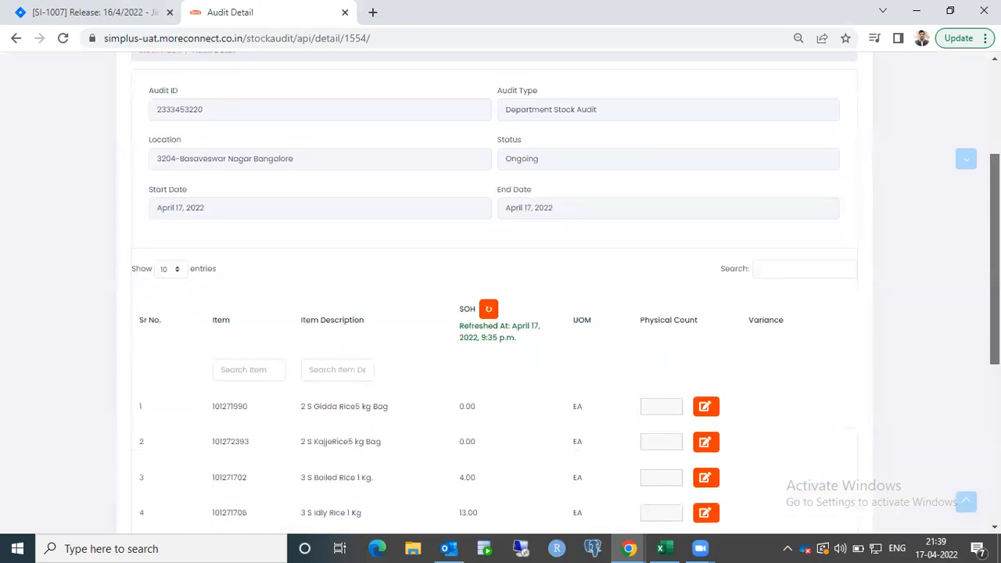
pyautogui.scroll(-5, 500, 294)
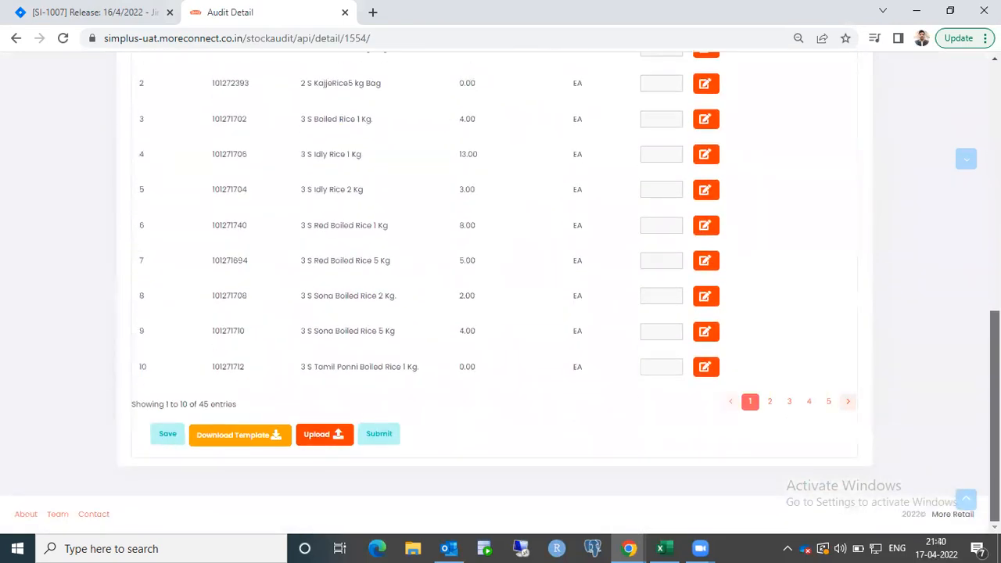
pyautogui.scroll(2, 825, 284)
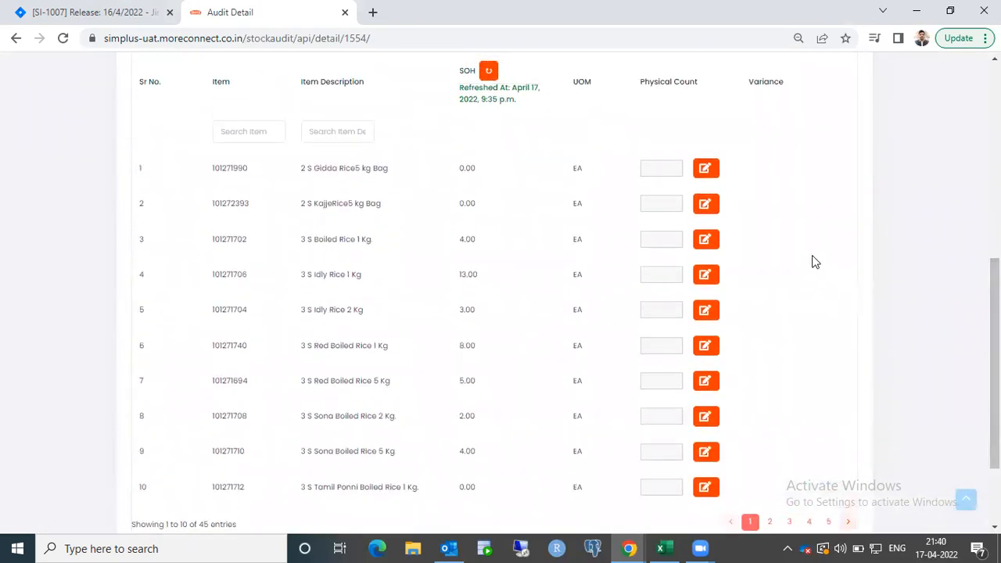
pyautogui.scroll(-2, 994, 363)
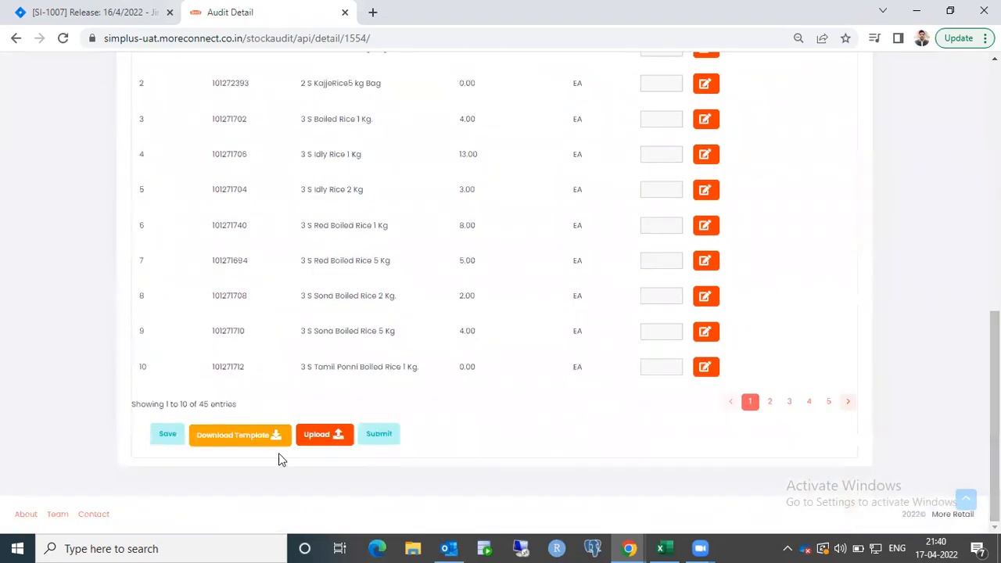
pyautogui.click(228, 448)
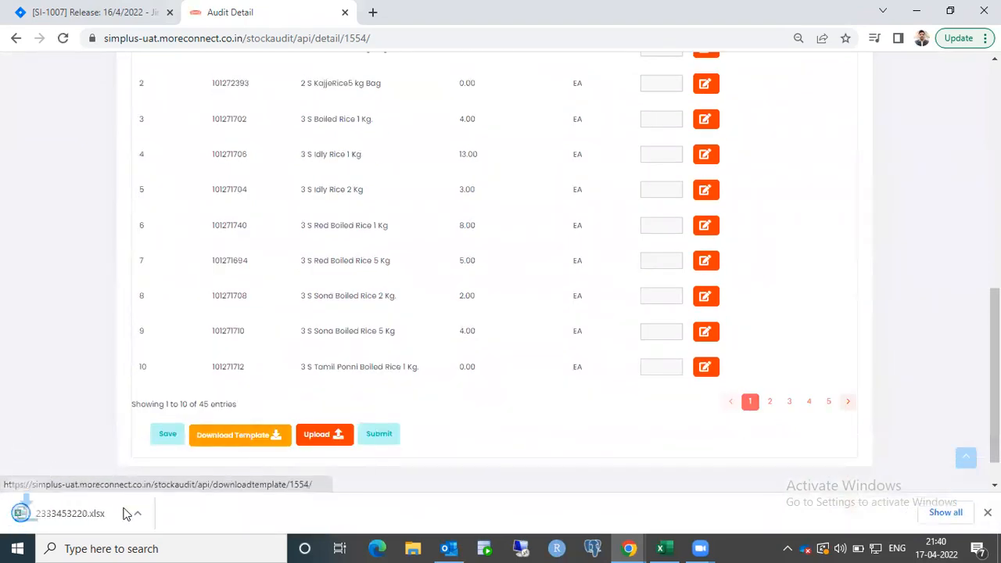
pyautogui.click(86, 517)
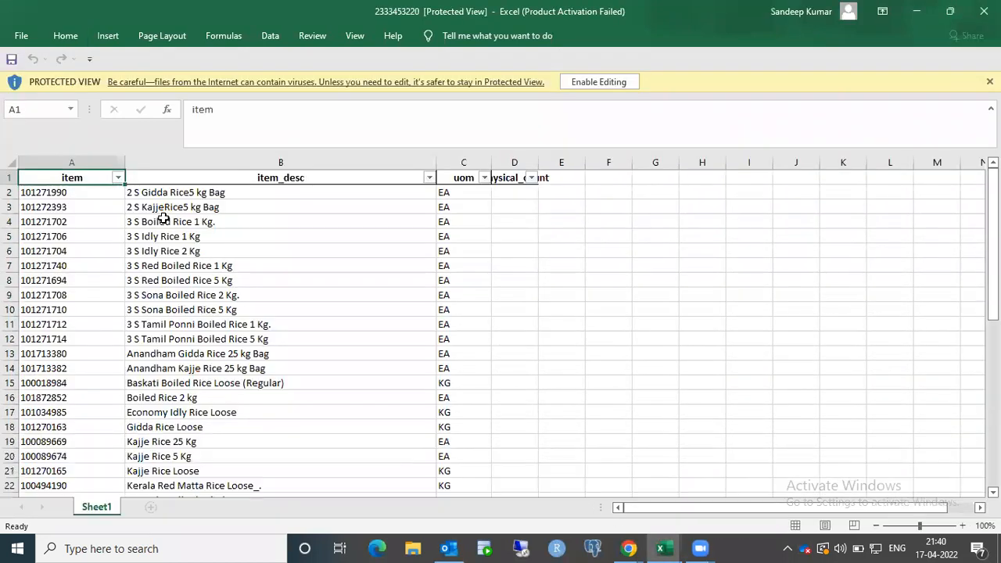
pyautogui.click(576, 82)
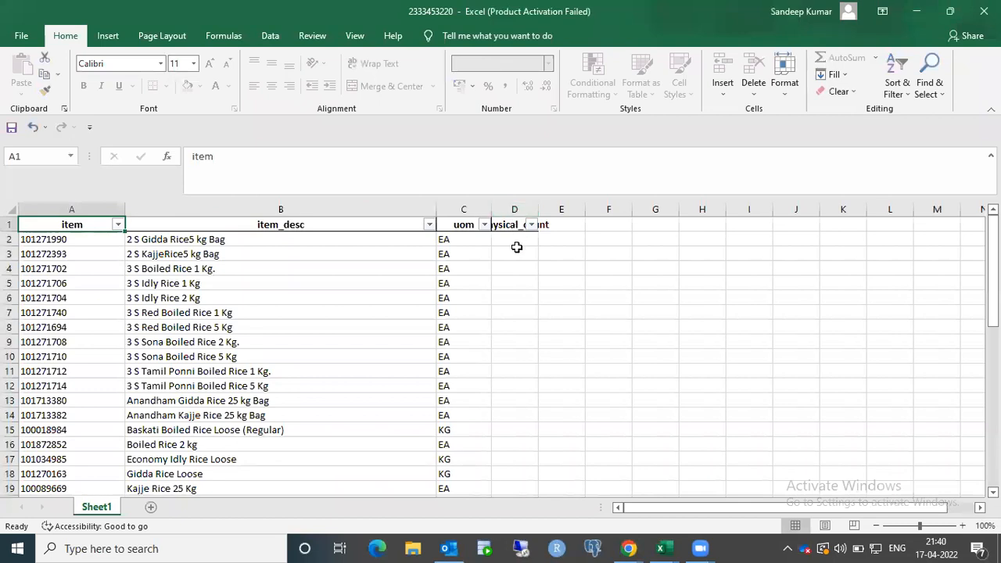
# Enter a physical count of 10 in D2, fill it down through D26, and save and close the template.
pyautogui.click(514, 251)
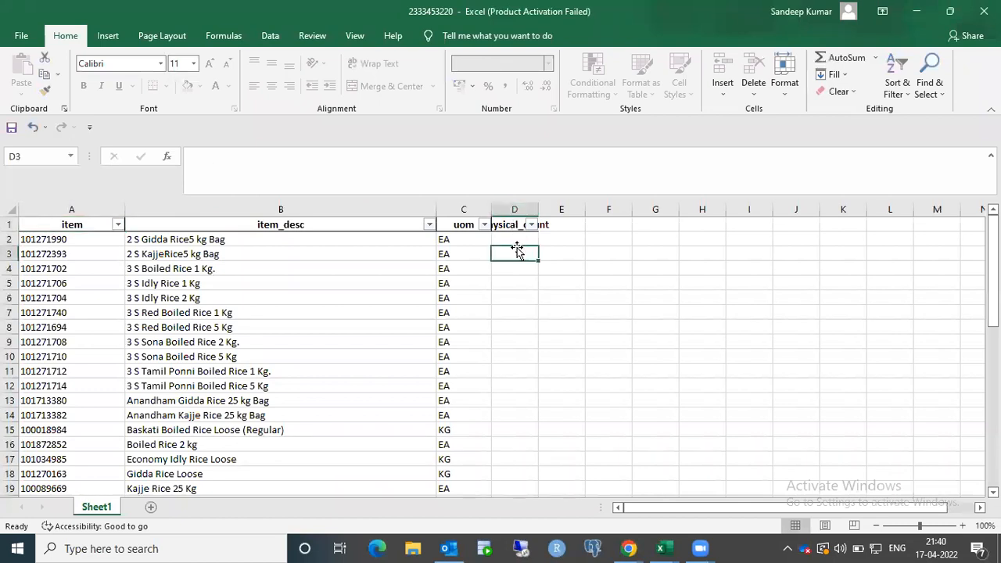
pyautogui.click(510, 242)
pyautogui.write('10')
pyautogui.press('Return')
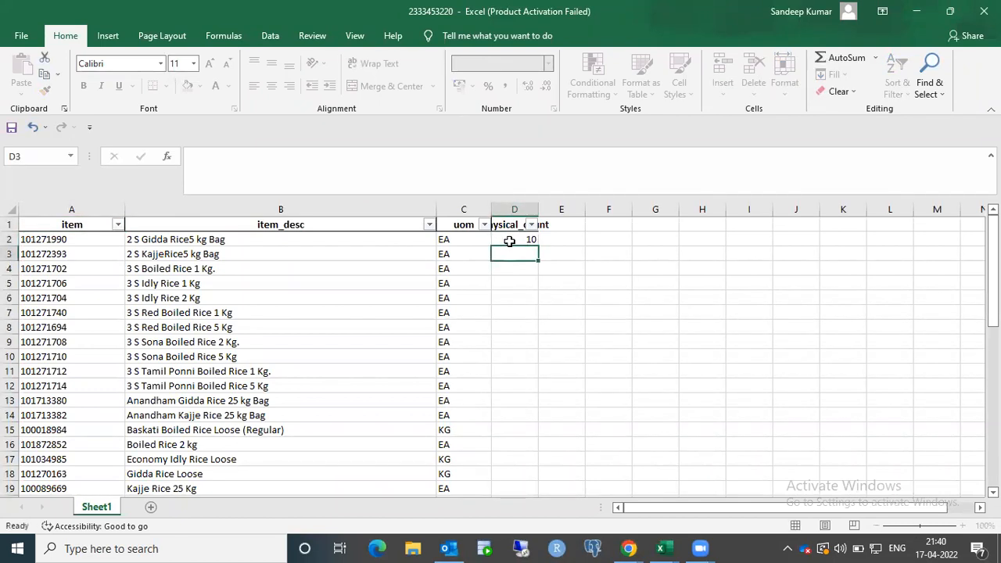
pyautogui.click(527, 234)
pyautogui.moveTo(537, 245); pyautogui.dragTo(535, 453)
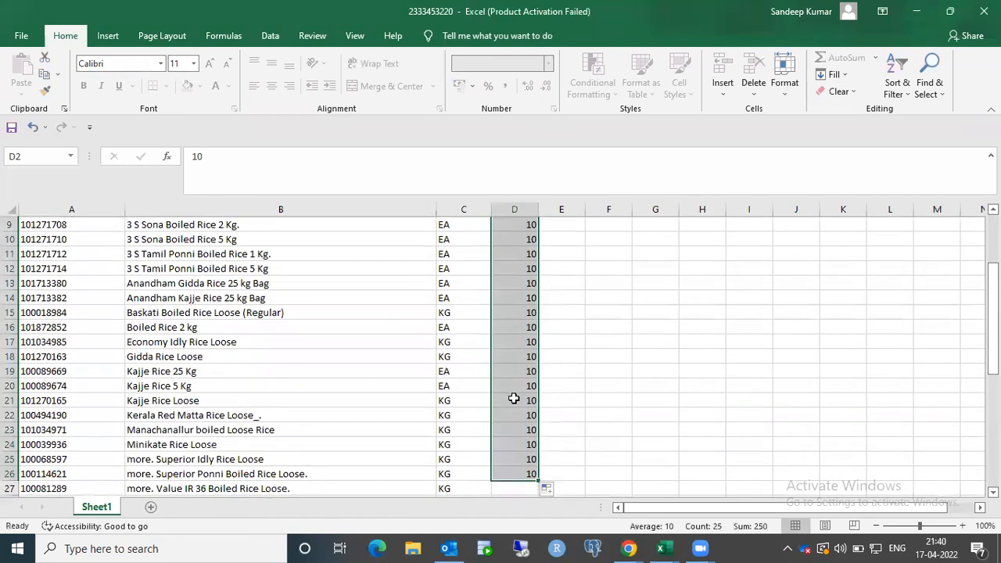
pyautogui.press('alt')
pyautogui.click(655, 342)
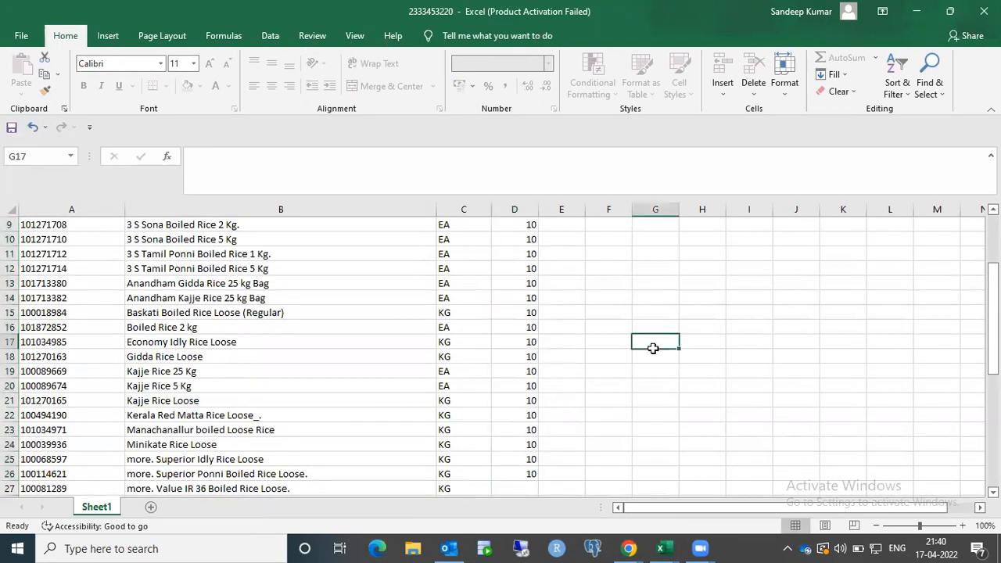
pyautogui.click(984, 11)
pyautogui.press('Return')
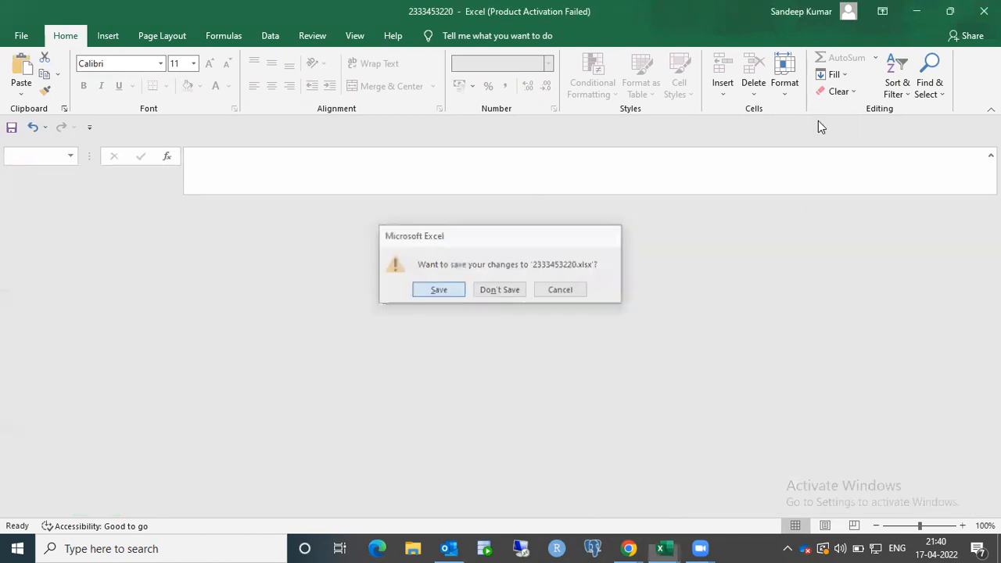
pyautogui.hotkey('alt', 'Tab')
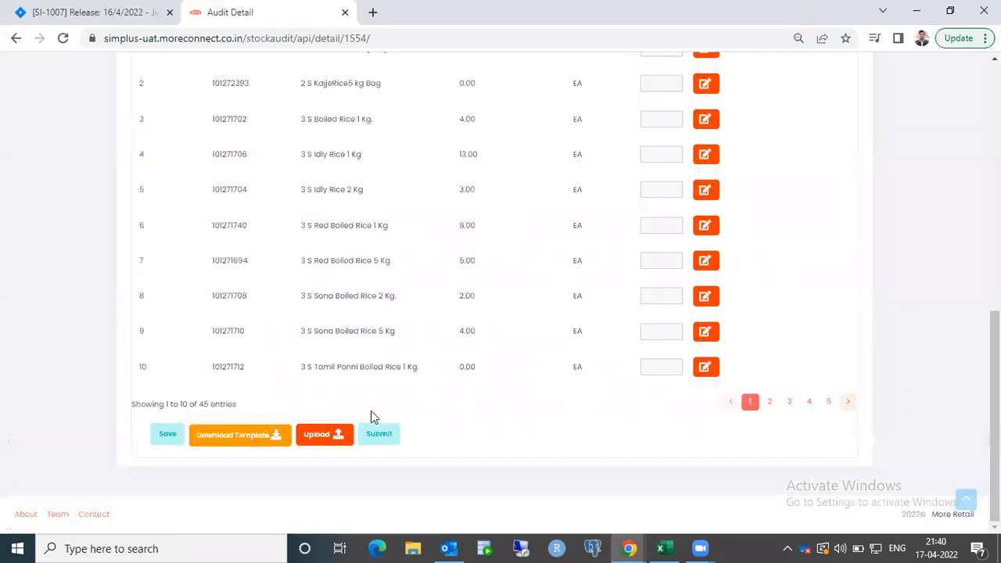
pyautogui.click(319, 432)
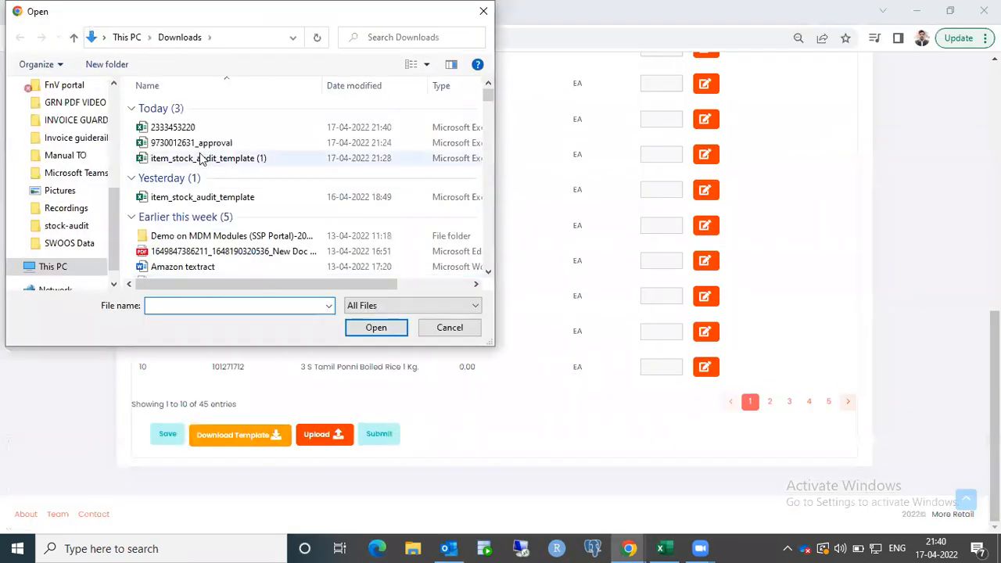
pyautogui.click(187, 142)
pyautogui.click(177, 128)
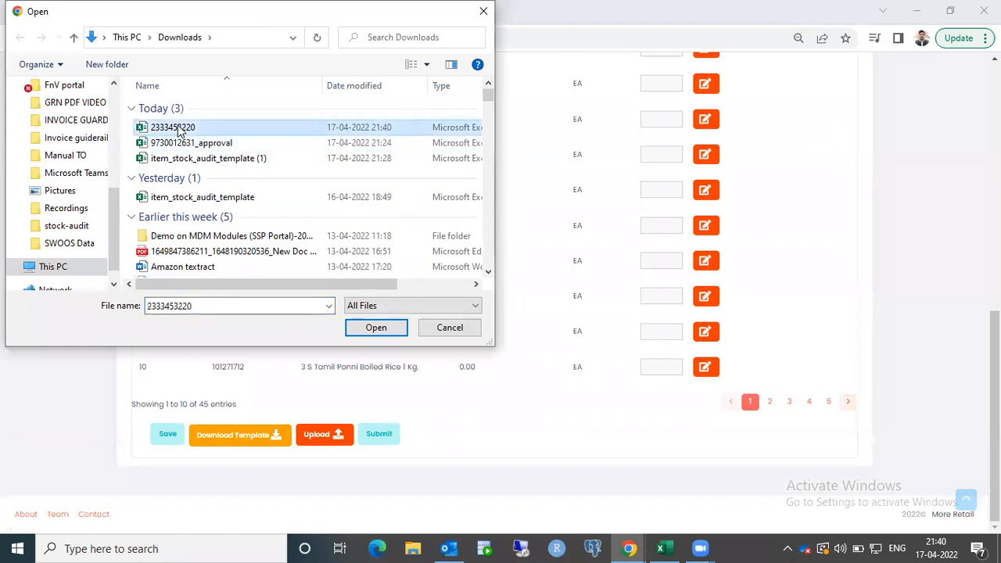
pyautogui.click(360, 329)
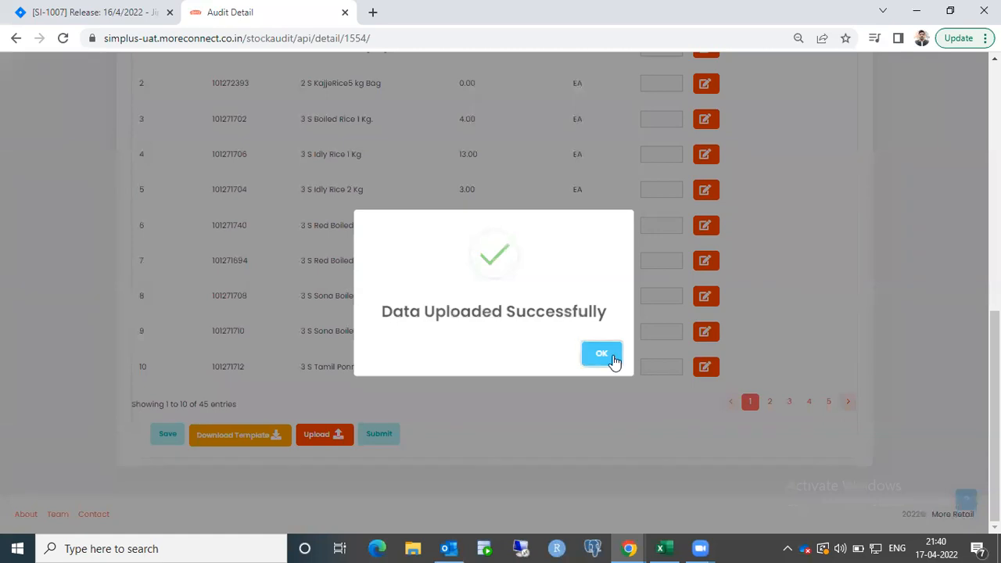
pyautogui.click(608, 358)
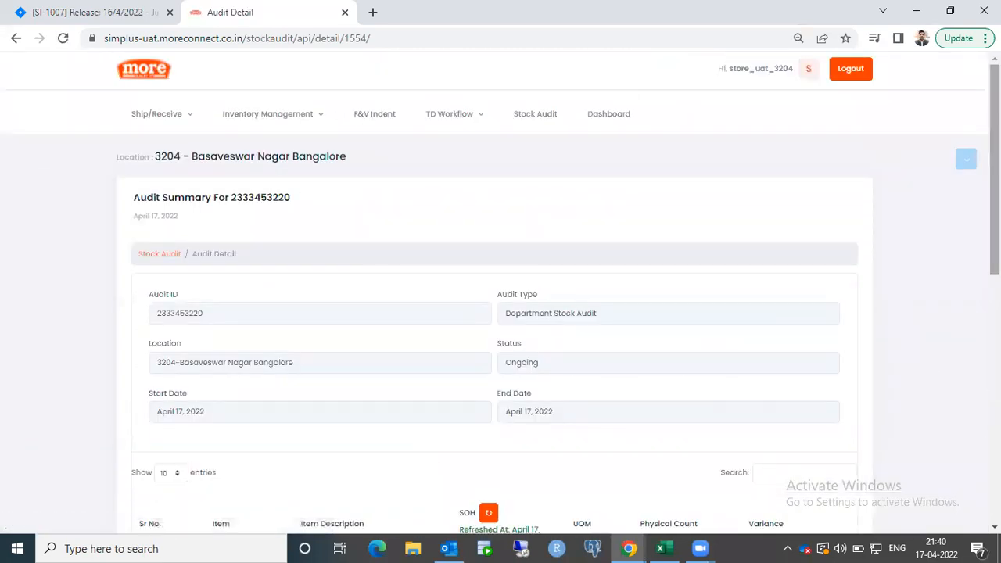
# Submit the store's physical counts and confirm ending the audit process.
pyautogui.scroll(-10, 699, 463)
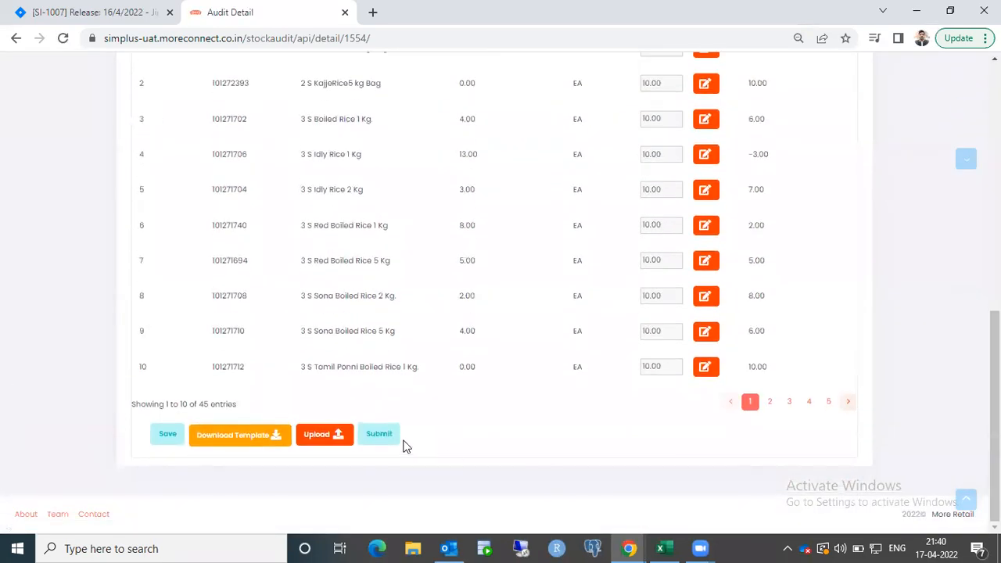
pyautogui.click(380, 436)
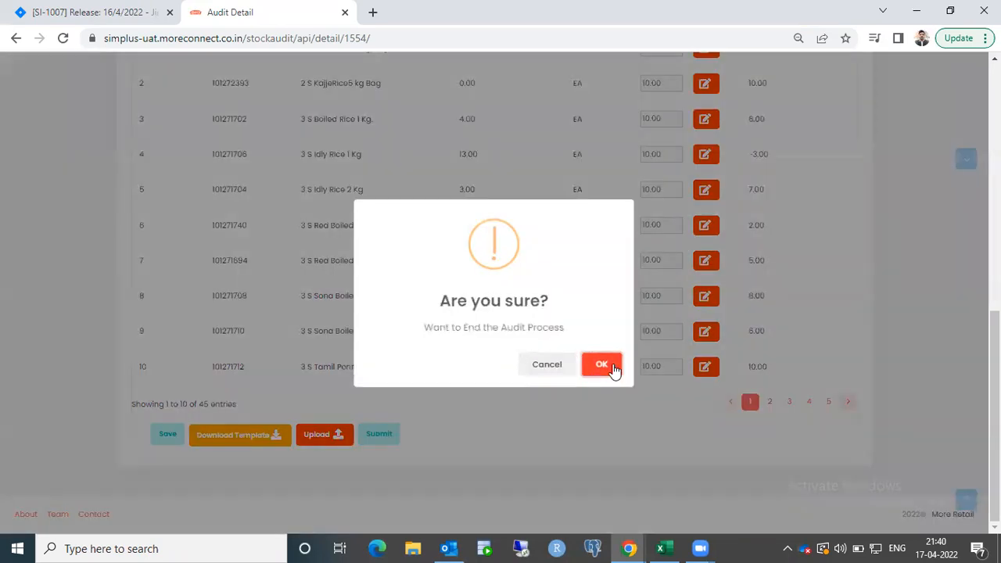
pyautogui.click(610, 365)
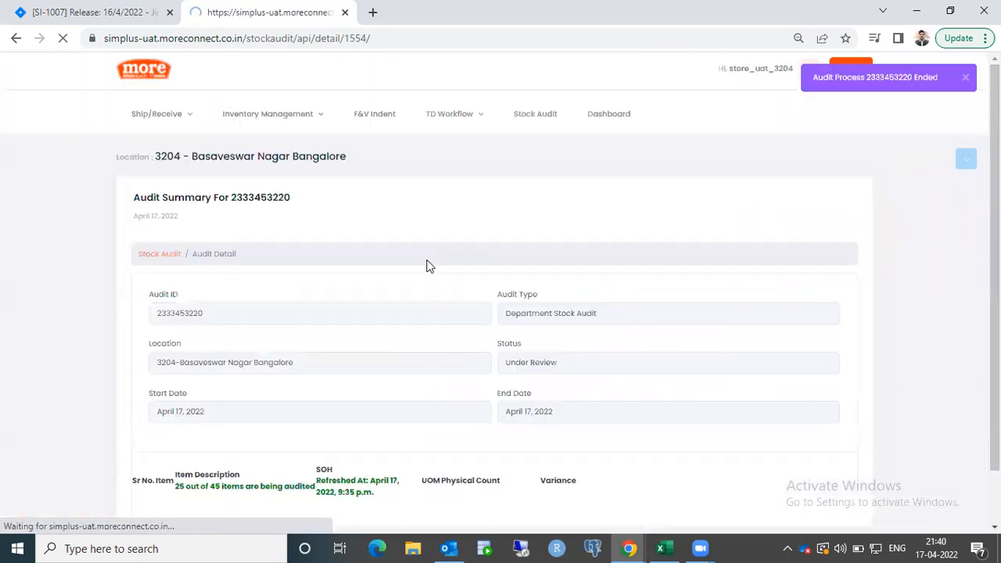
# Log out of the store account and sign back in with the saved account that schedules and reviews audits.
pyautogui.click(853, 70)
pyautogui.click(519, 293)
pyautogui.moveTo(519, 293); pyautogui.dragTo(371, 301)
pyautogui.write('f')
pyautogui.press('Down')
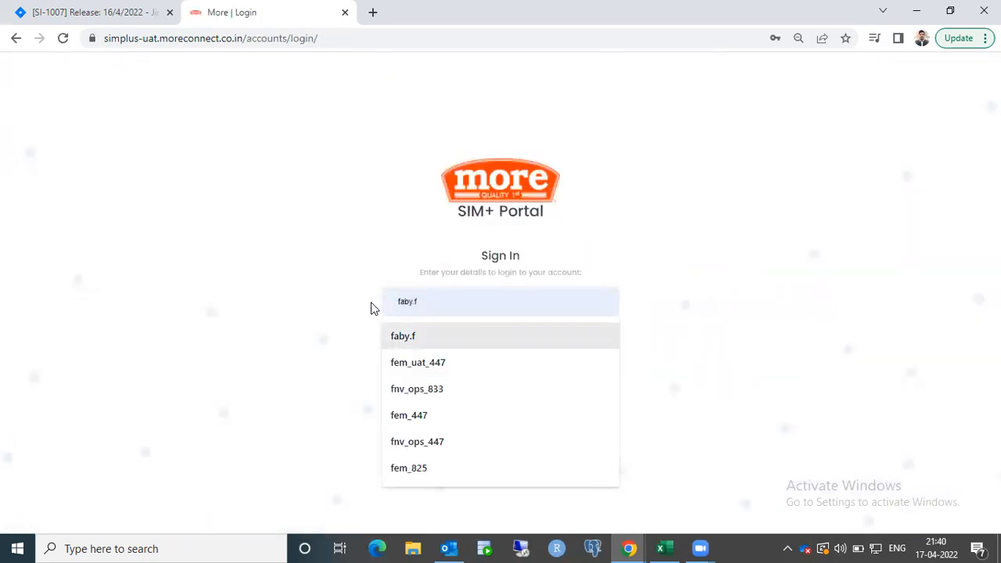
pyautogui.press('Return')
pyautogui.click(494, 415)
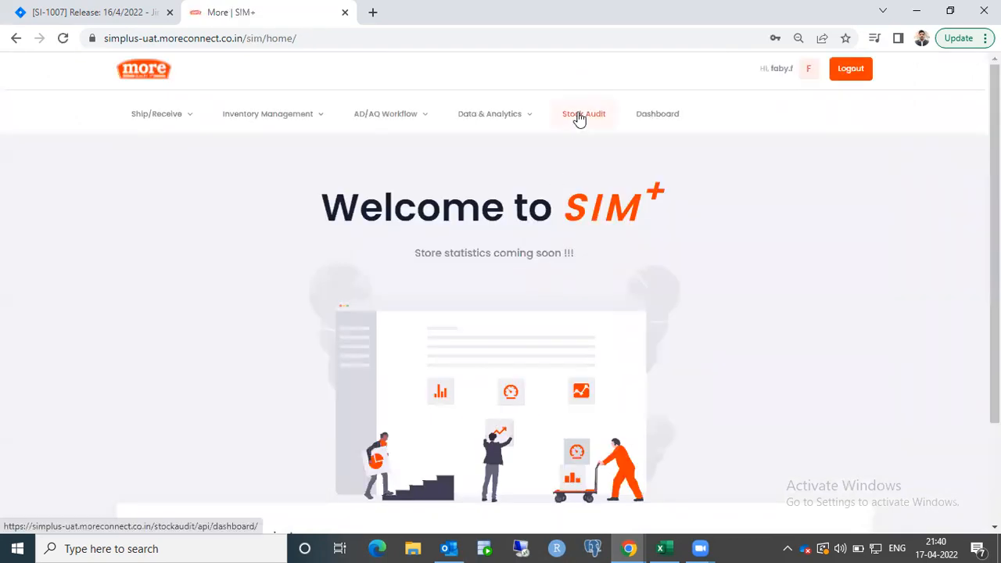
# Open the Department Stock Audit with status Under Review from the audit request list and go to its item table.
pyautogui.click(579, 117)
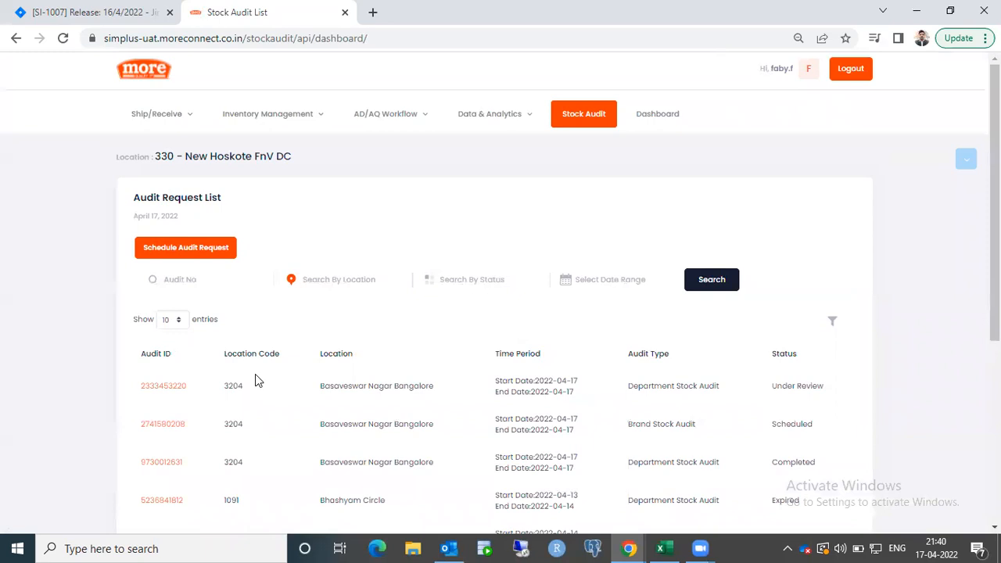
pyautogui.click(153, 386)
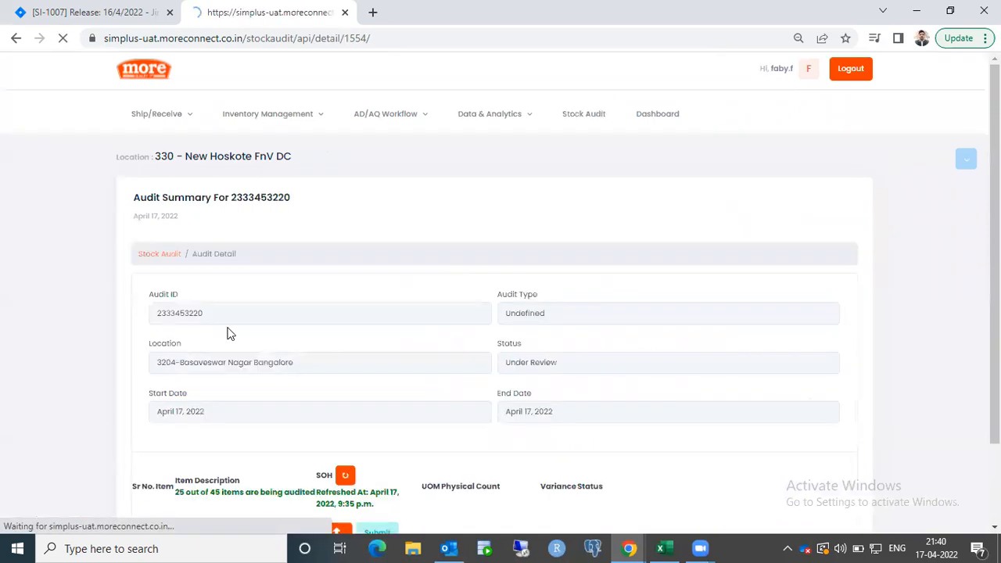
pyautogui.scroll(-3, 487, 282)
pyautogui.scroll(-2, 500, 312)
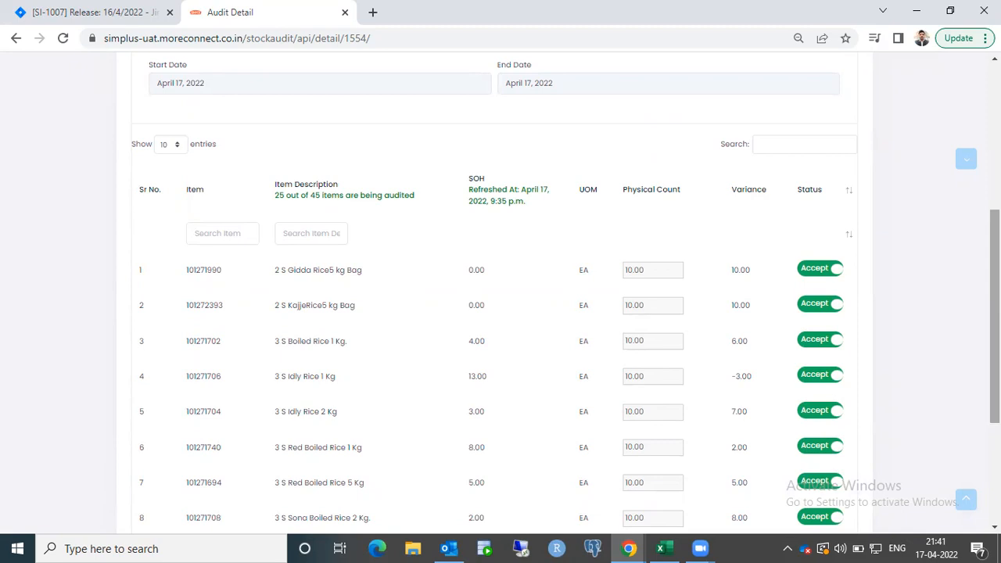
# Sort the audited items by the Status column in both directions to review their variances.
pyautogui.click(848, 201)
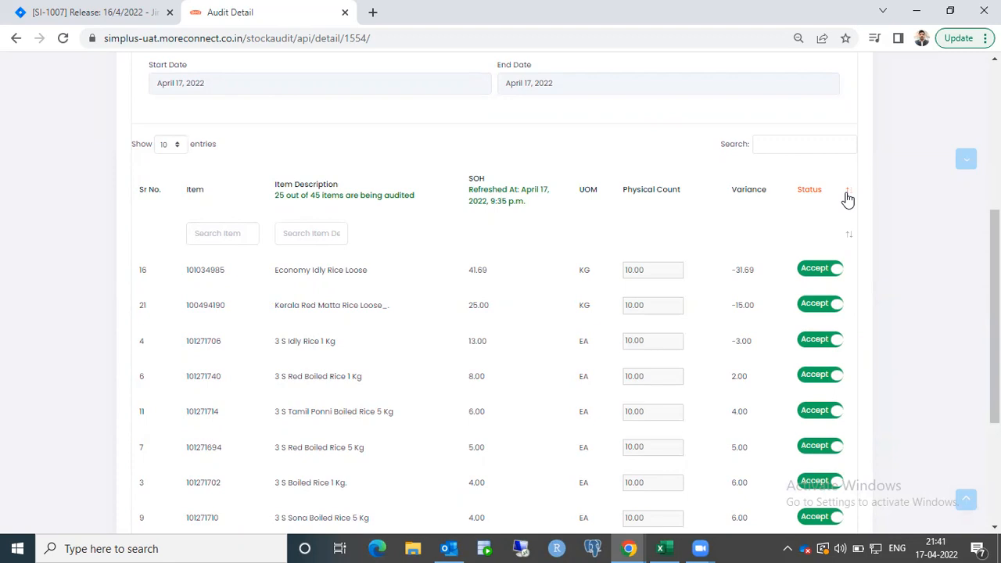
pyautogui.click(848, 195)
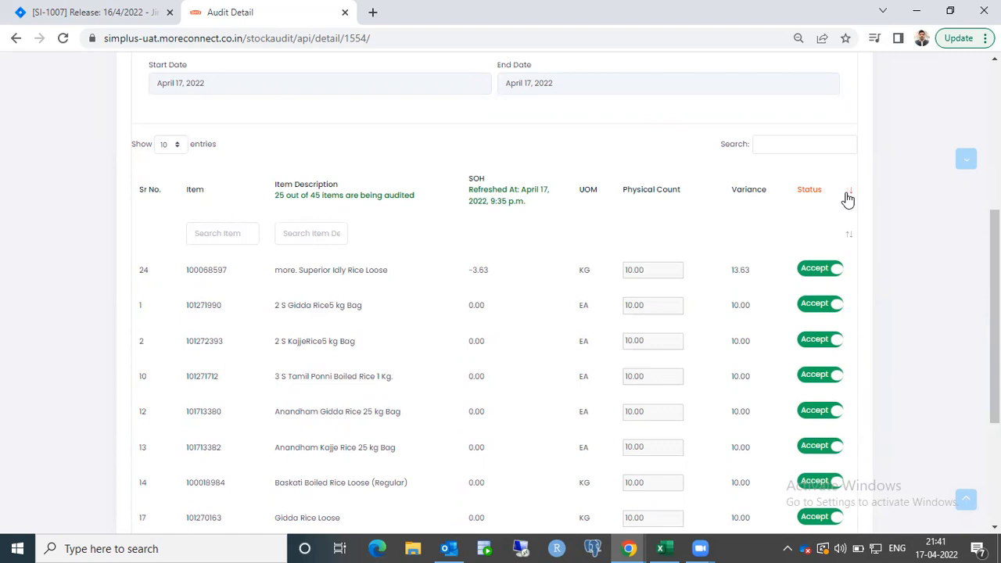
pyautogui.click(848, 195)
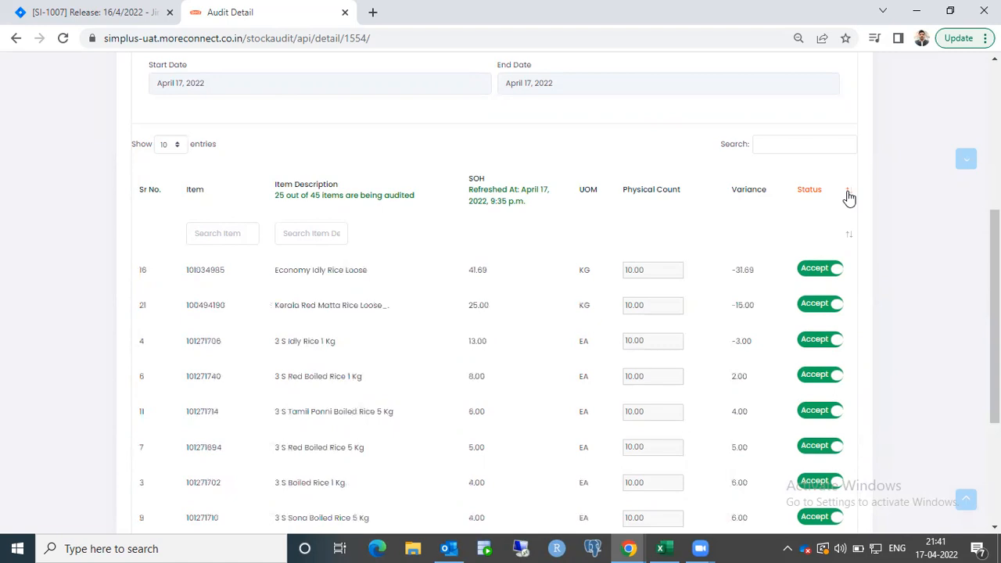
# Submit the reviewed audit with all items accepted and confirm completing it.
pyautogui.scroll(-5, 891, 365)
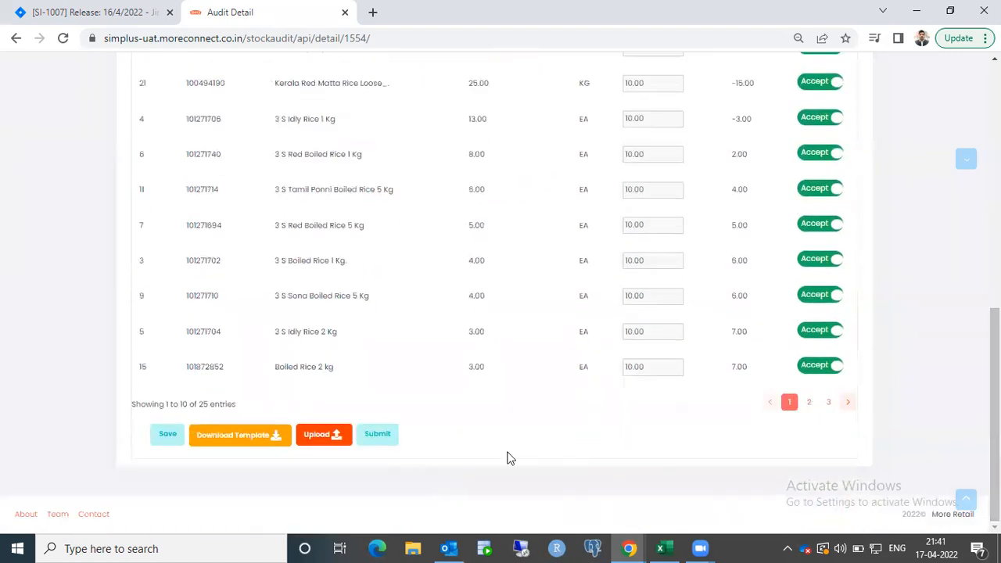
pyautogui.click(384, 436)
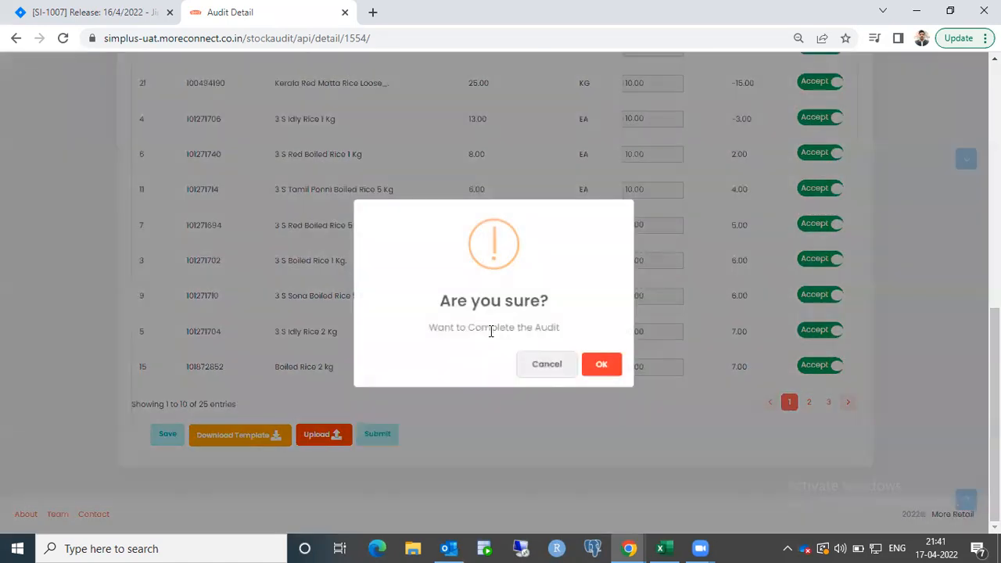
pyautogui.click(588, 364)
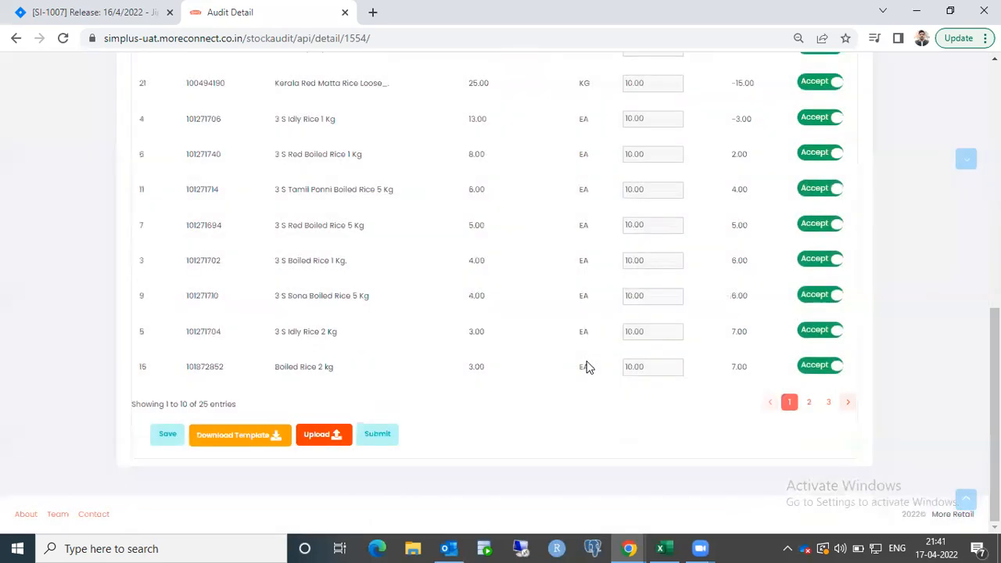
pyautogui.click(597, 364)
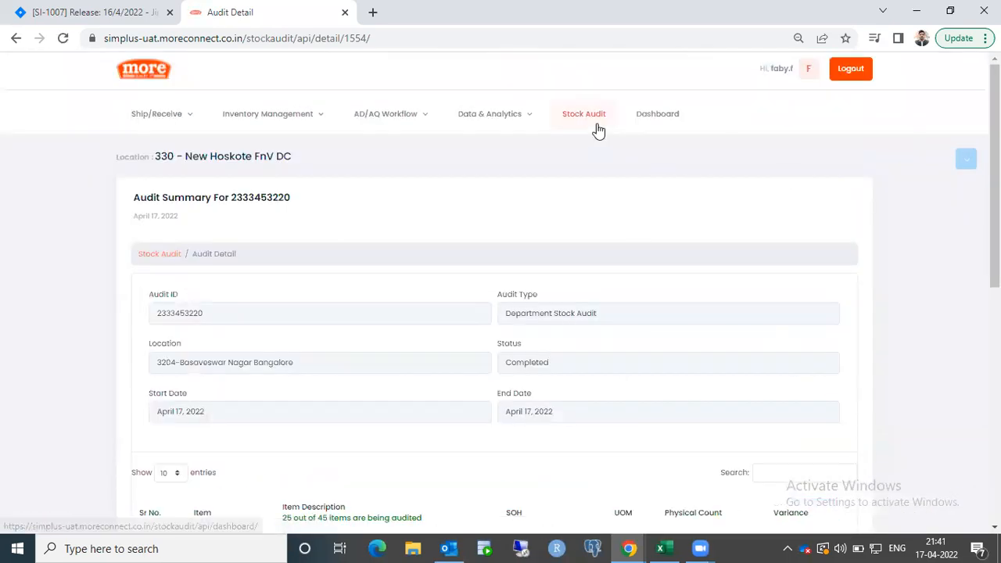
# Create a new audit request from the stock audit list and set its type to Brand Stock Audit.
pyautogui.click(598, 130)
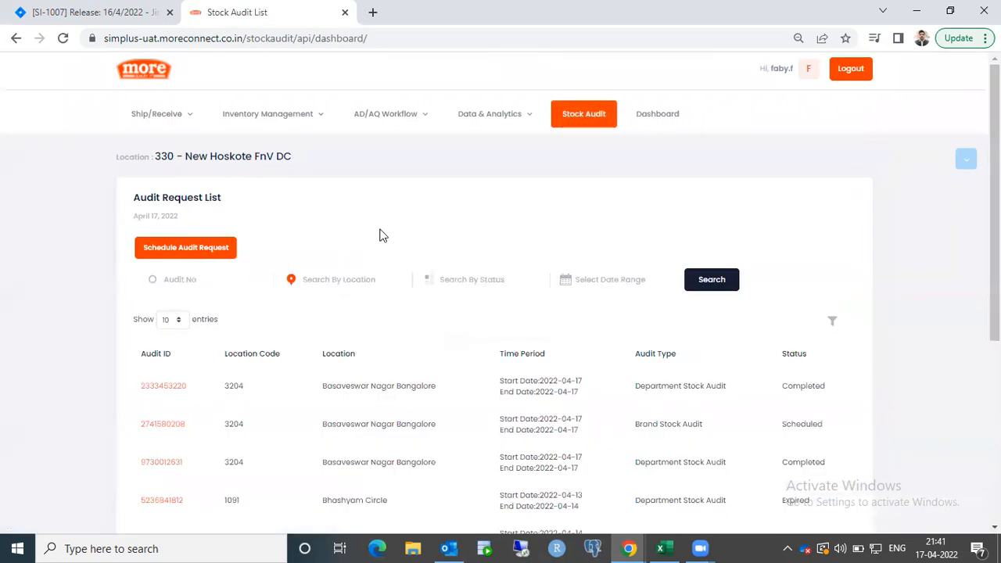
pyautogui.click(186, 250)
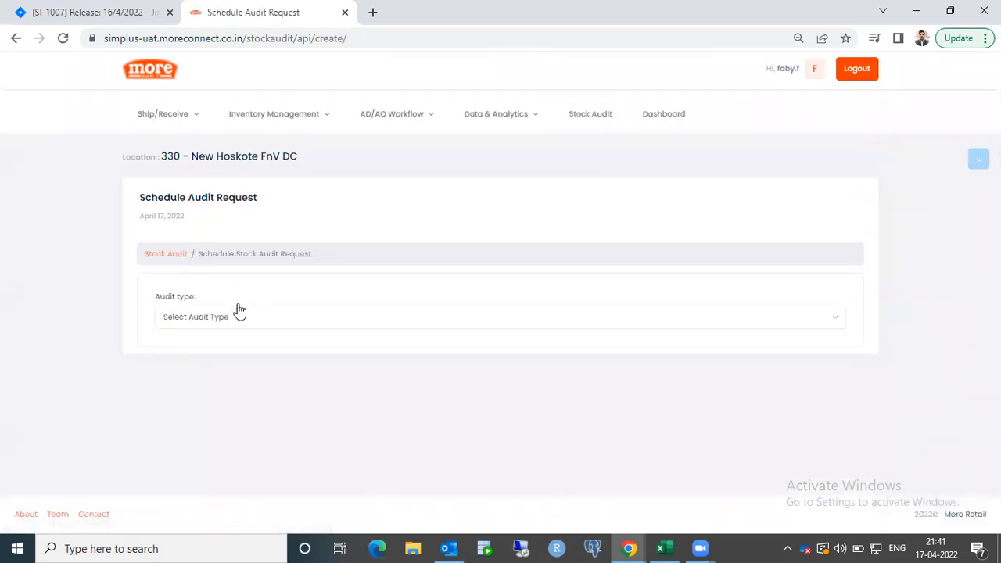
pyautogui.click(236, 321)
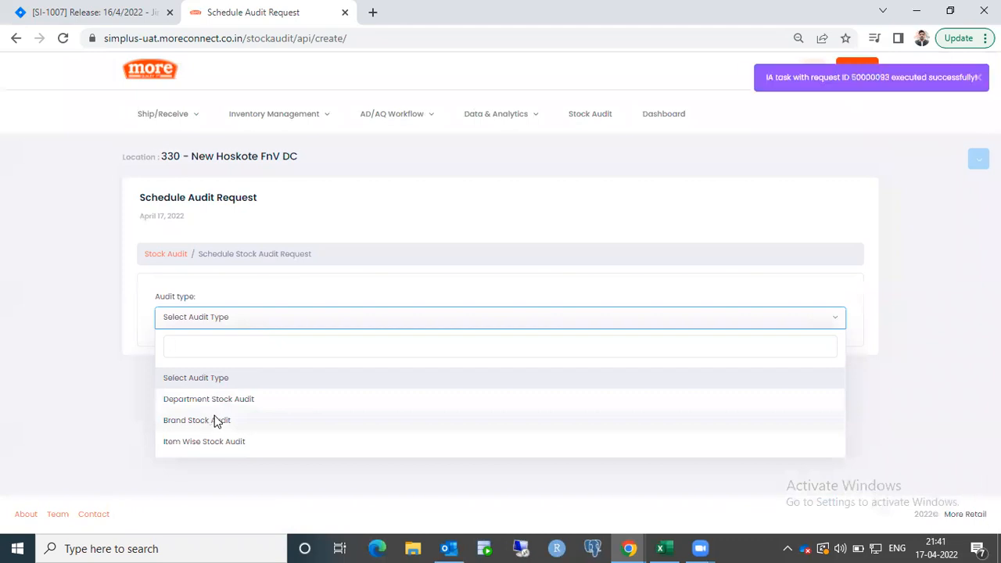
pyautogui.click(216, 420)
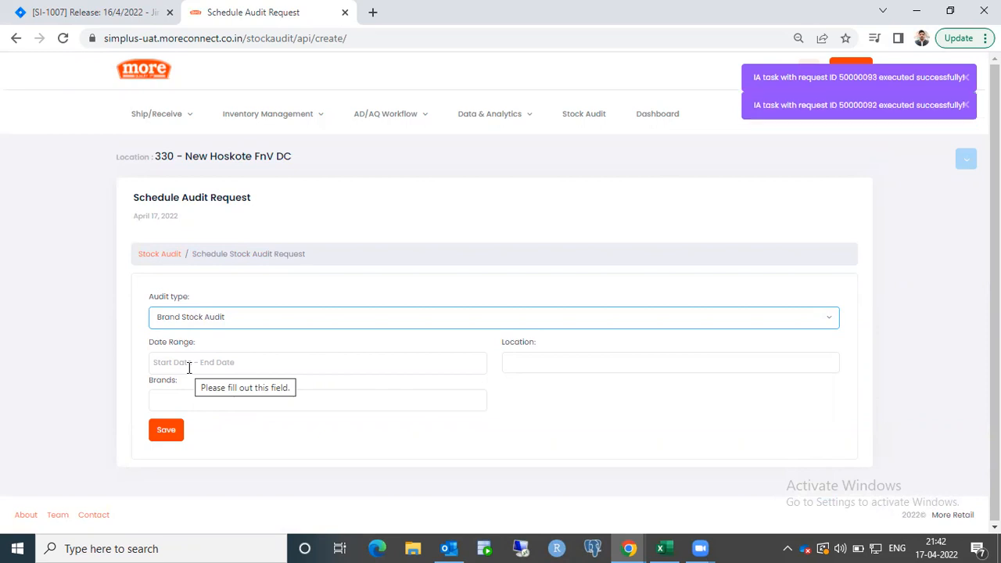
# Set the date range to 04/17/2022 - 04/17/2022 and the location to (3204) Basaveswar Nagar Bangalore.
pyautogui.click(189, 364)
pyautogui.click(166, 491)
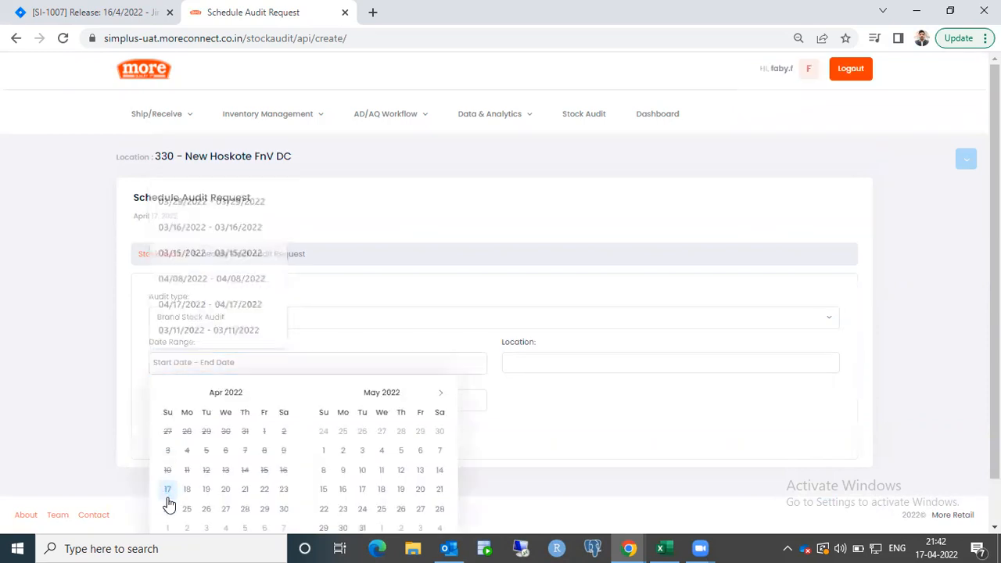
pyautogui.click(167, 491)
pyautogui.click(527, 365)
pyautogui.write('320')
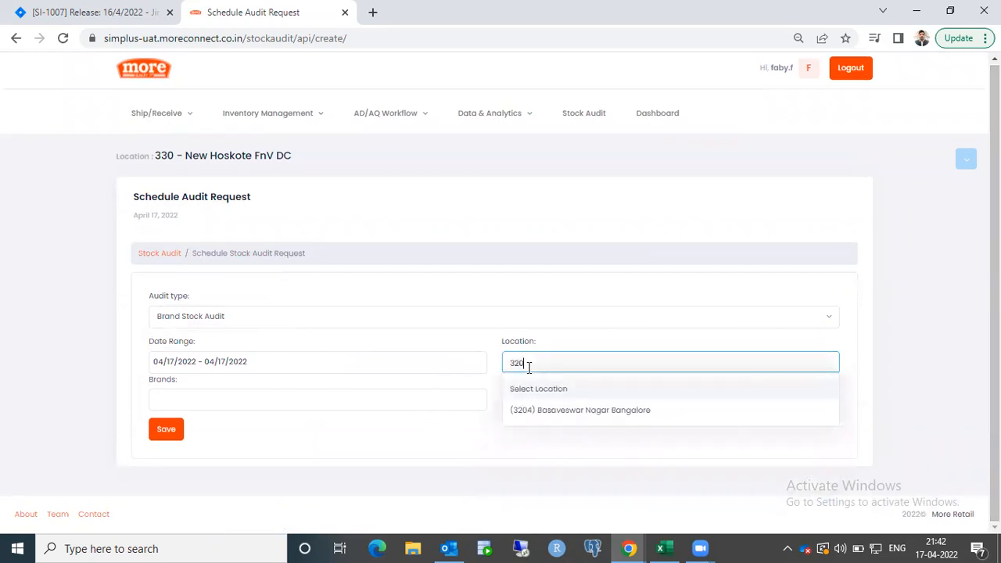
pyautogui.click(528, 410)
# Add the brand (5819) 1 to the Brand Stock Audit request.
pyautogui.click(330, 404)
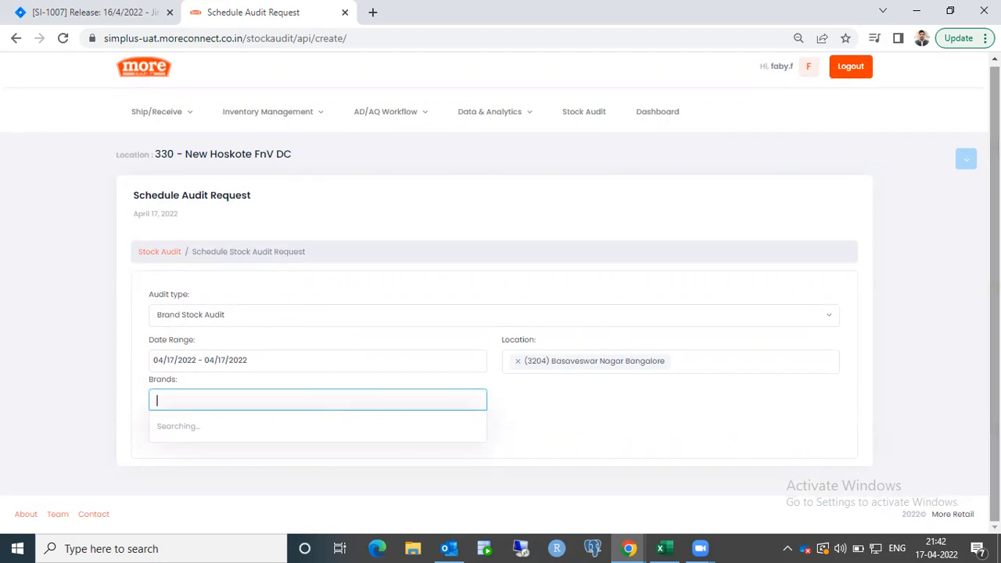
pyautogui.click(428, 402)
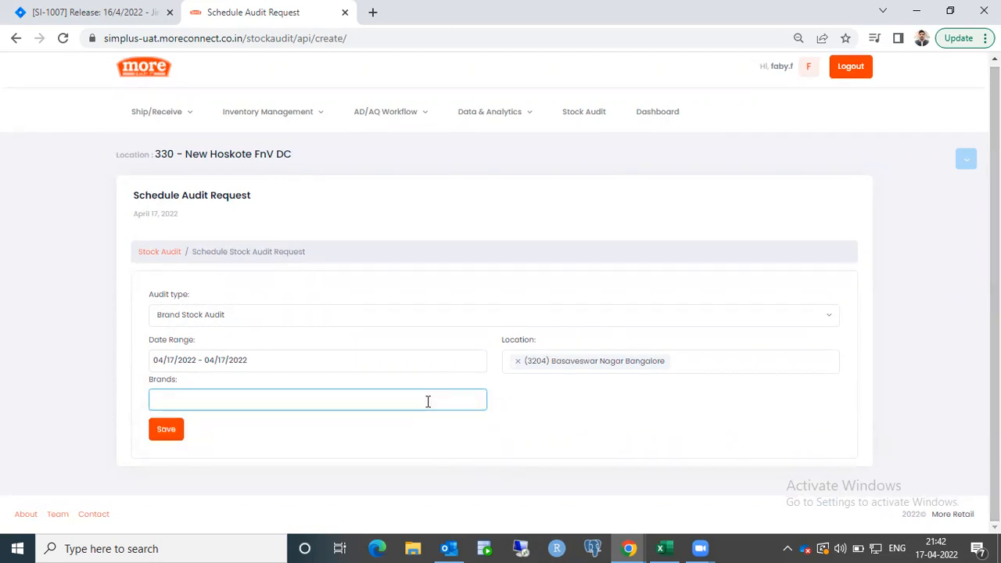
pyautogui.write('a')
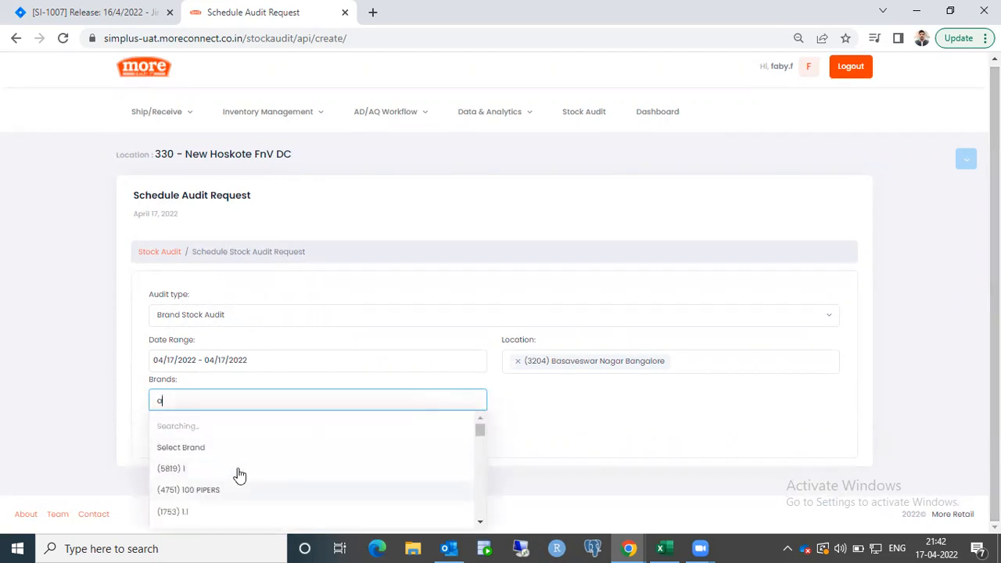
pyautogui.click(192, 469)
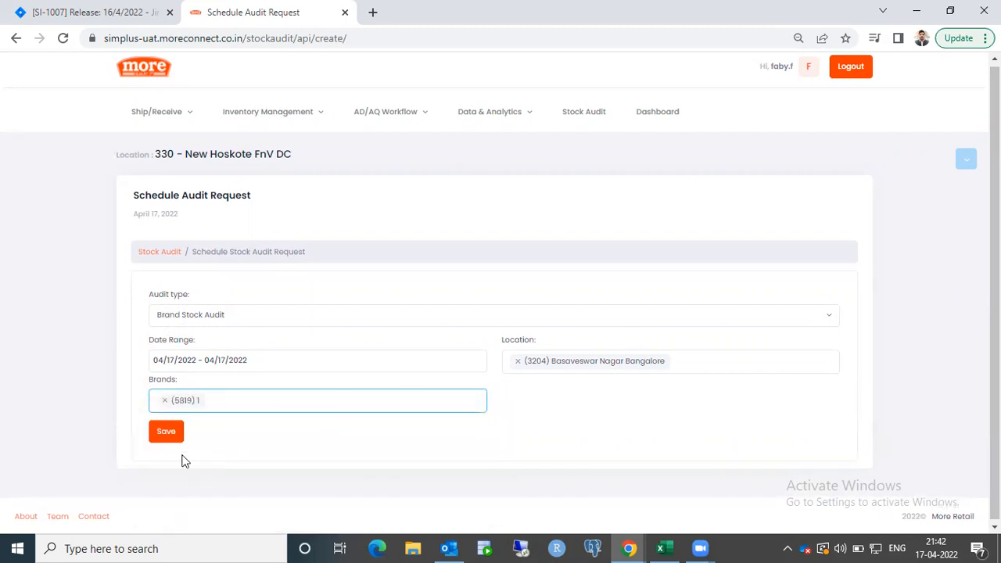
# Add the brand (1753) 1.1 to the Brand Stock Audit request and save the request.
pyautogui.click(243, 399)
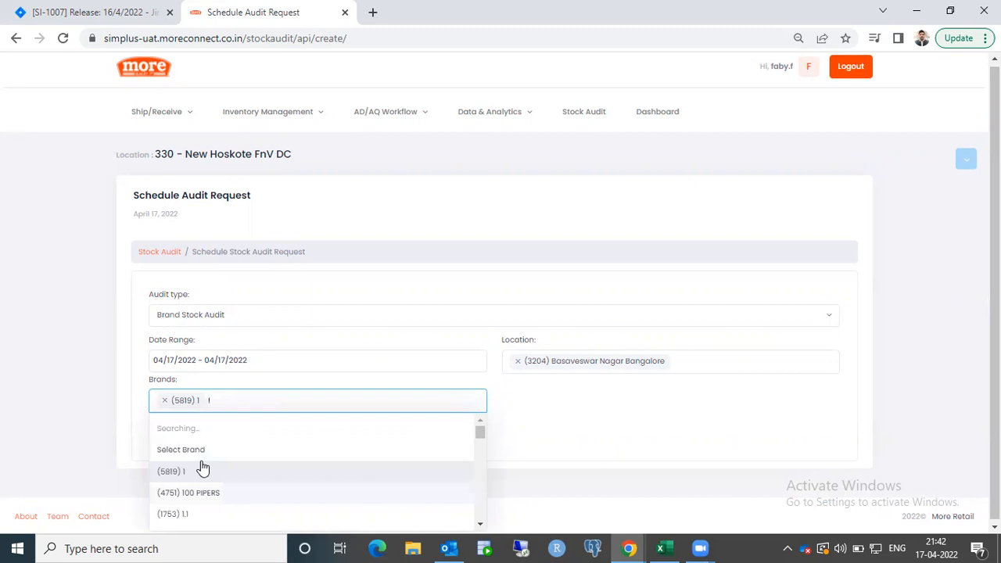
pyautogui.click(186, 514)
pyautogui.click(165, 435)
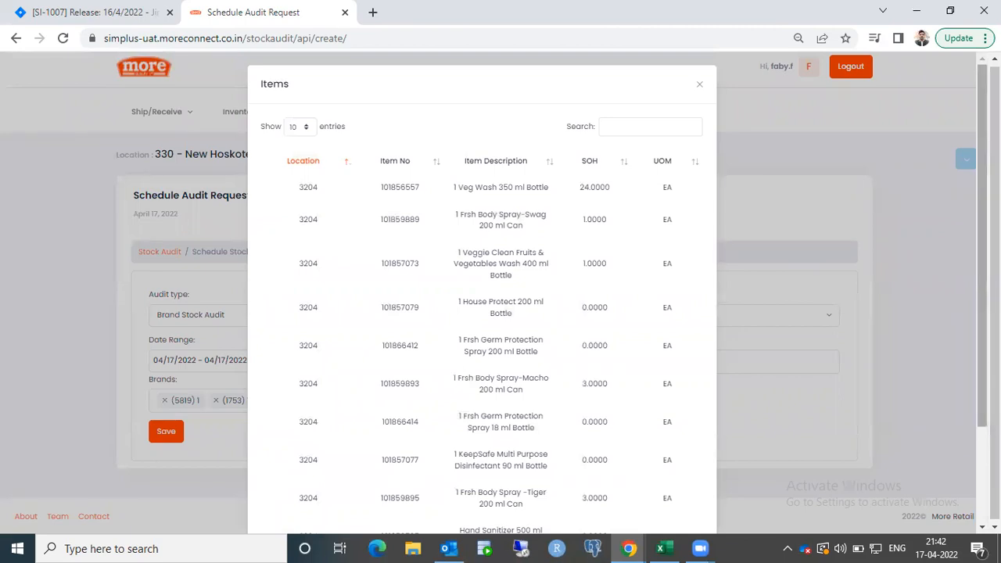
# Review the items listed for location 3204 and schedule the brand audit.
pyautogui.moveTo(982, 189); pyautogui.dragTo(983, 290)
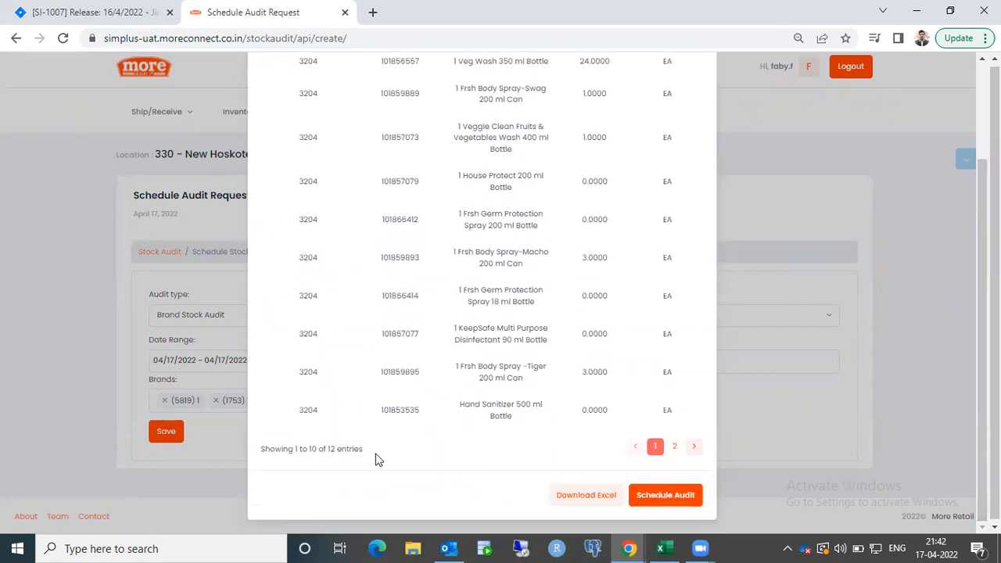
pyautogui.click(660, 488)
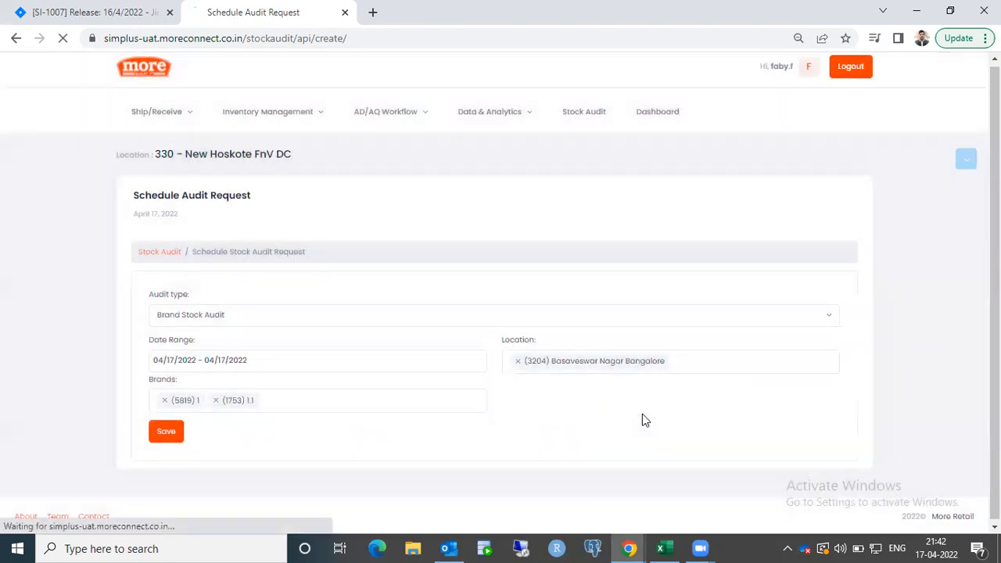
pyautogui.moveTo(994, 239)
pyautogui.mouseDown()
pyautogui.moveTo(994, 393)
pyautogui.moveTo(994, 239)
pyautogui.mouseUp()
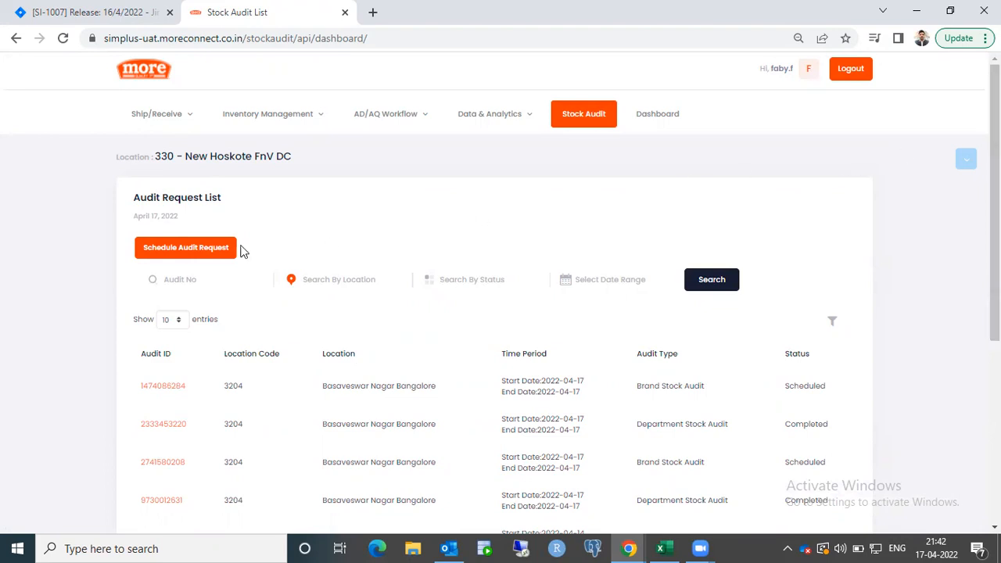
# Create another audit request from the stock audit list and set its type to Item Wise Stock Audit.
pyautogui.click(214, 252)
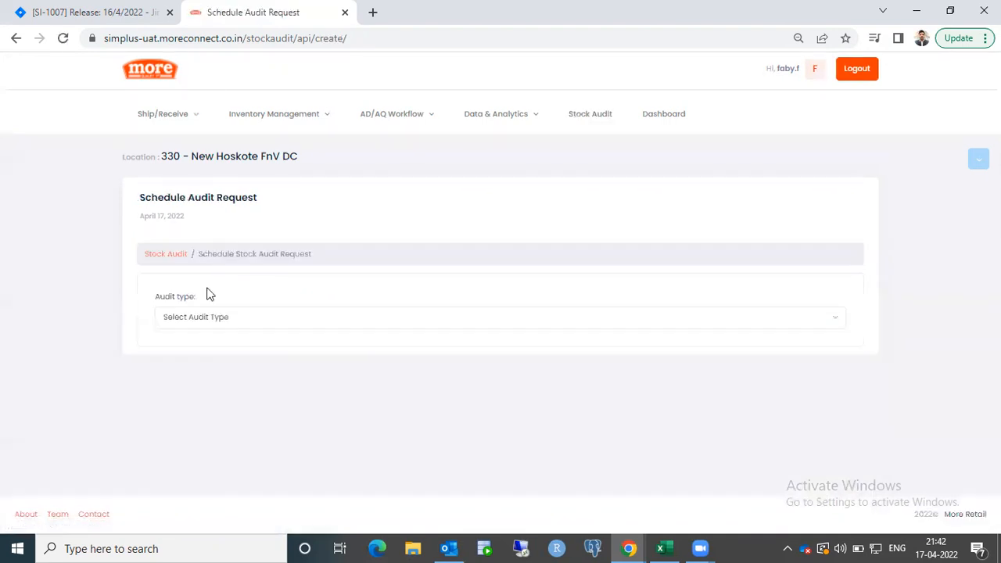
pyautogui.click(208, 320)
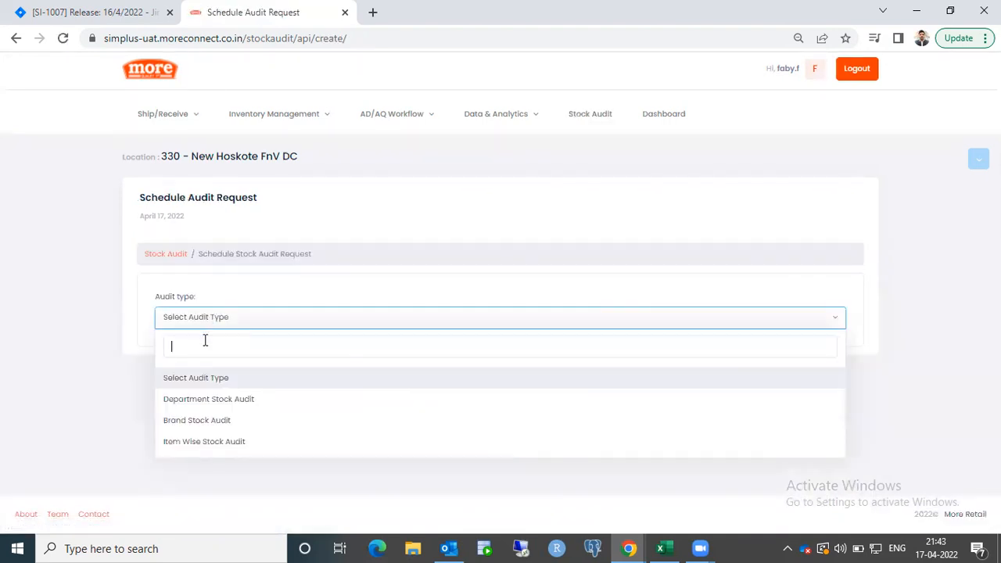
pyautogui.click(206, 442)
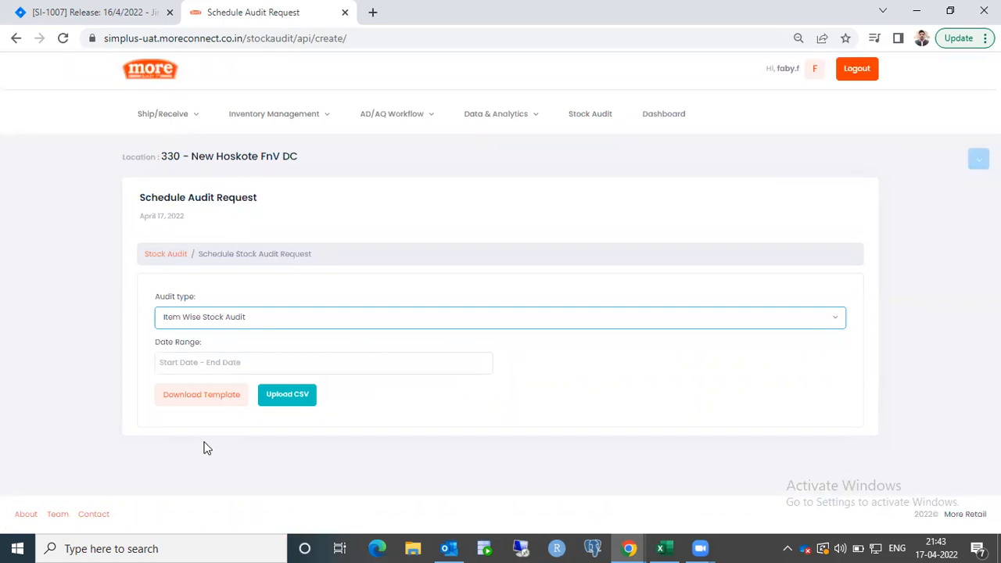
# Set the item-wise audit's date range to 04/17/2022 - 04/17/2022.
pyautogui.click(187, 370)
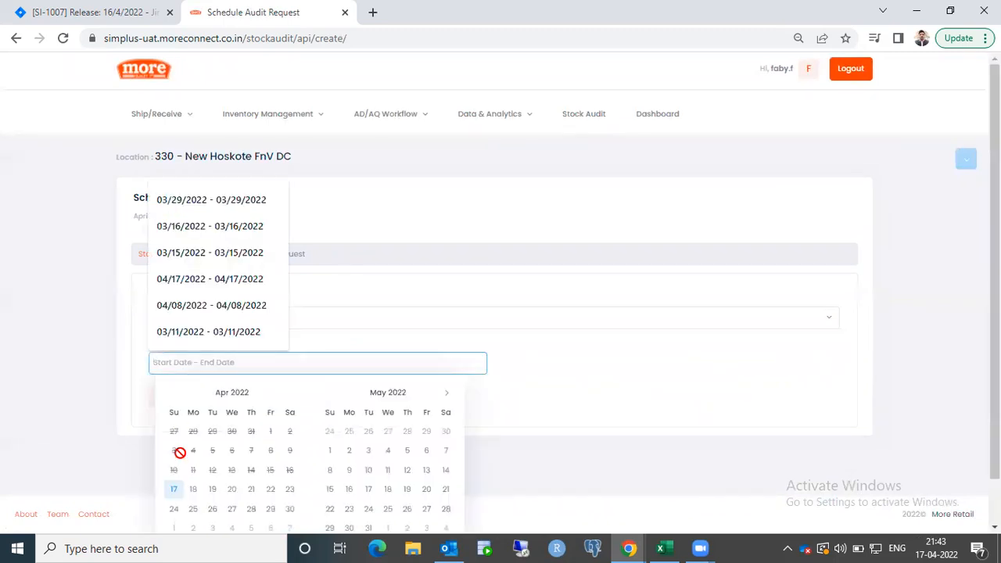
pyautogui.click(179, 495)
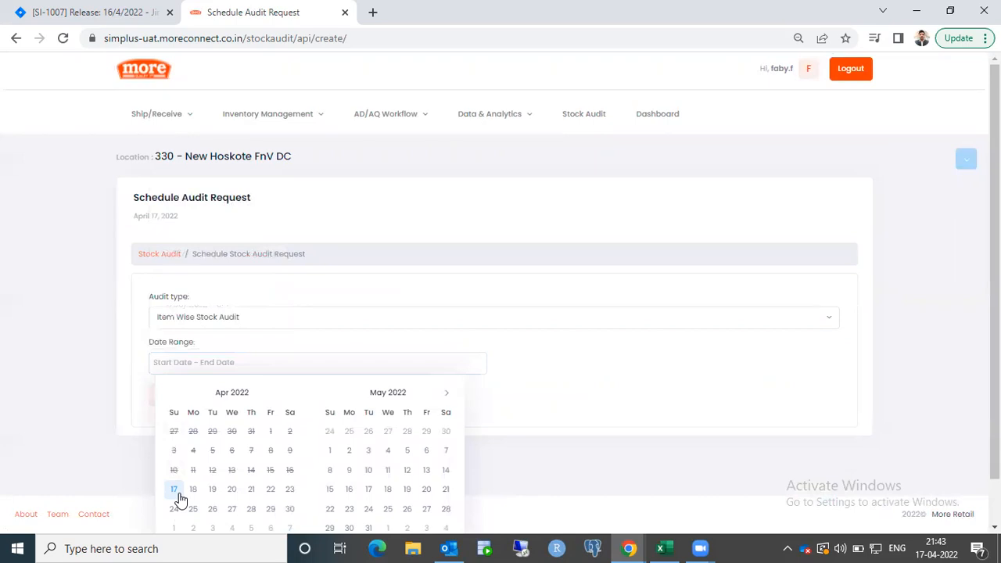
pyautogui.click(179, 495)
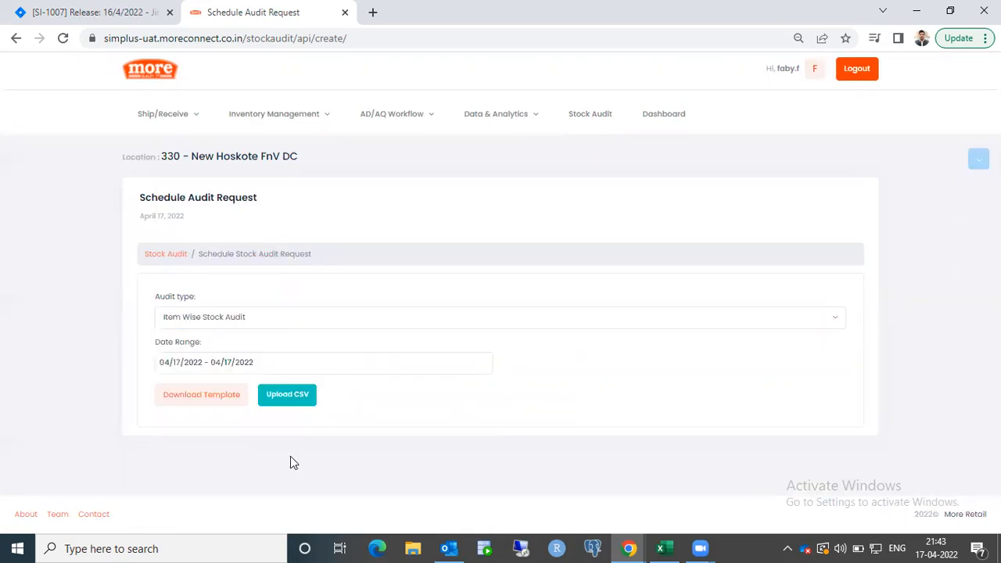
# Download the item stock audit template and open it in Excel with editing enabled.
pyautogui.click(209, 408)
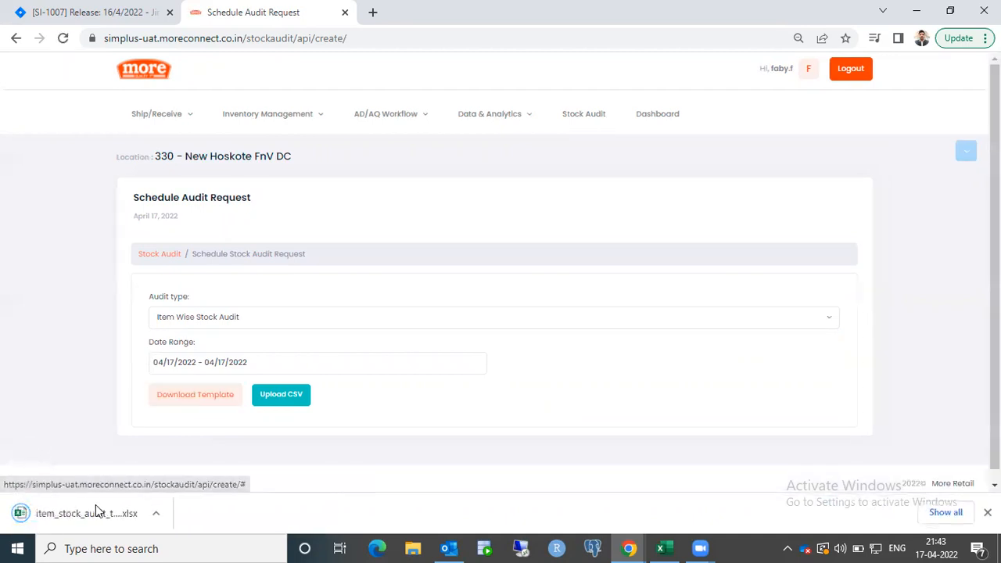
pyautogui.click(96, 512)
pyautogui.hotkey('ctrl', 'space')
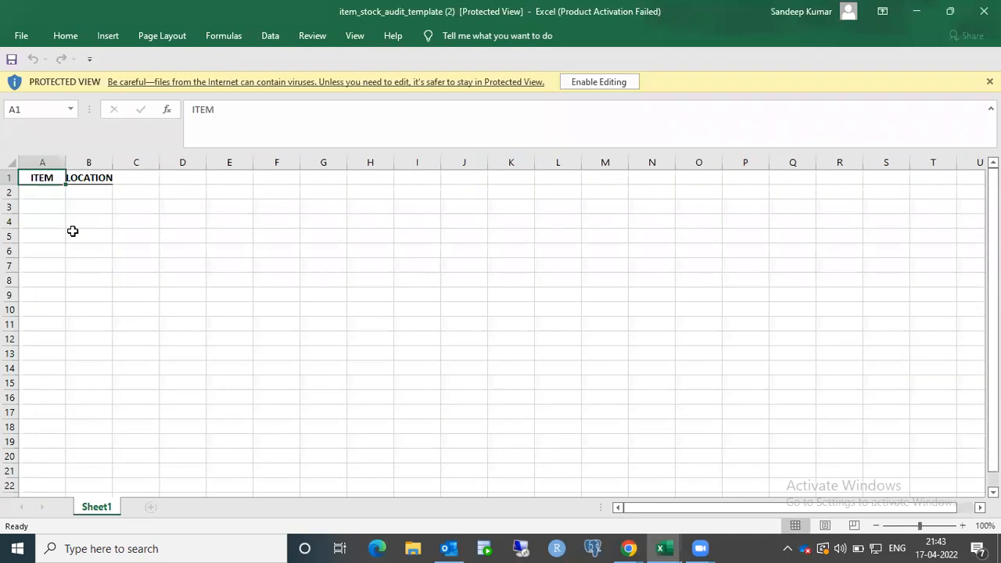
pyautogui.click(590, 83)
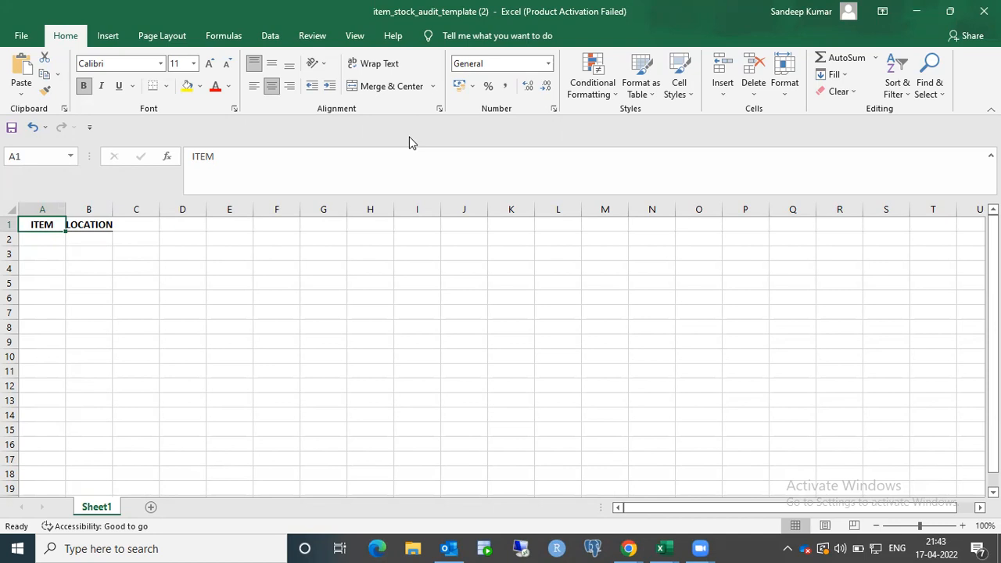
# Switch from the Excel template back to the Schedule Audit Request page in Chrome.
pyautogui.hotkey('alt', 'Tab')
pyautogui.press('Tab')
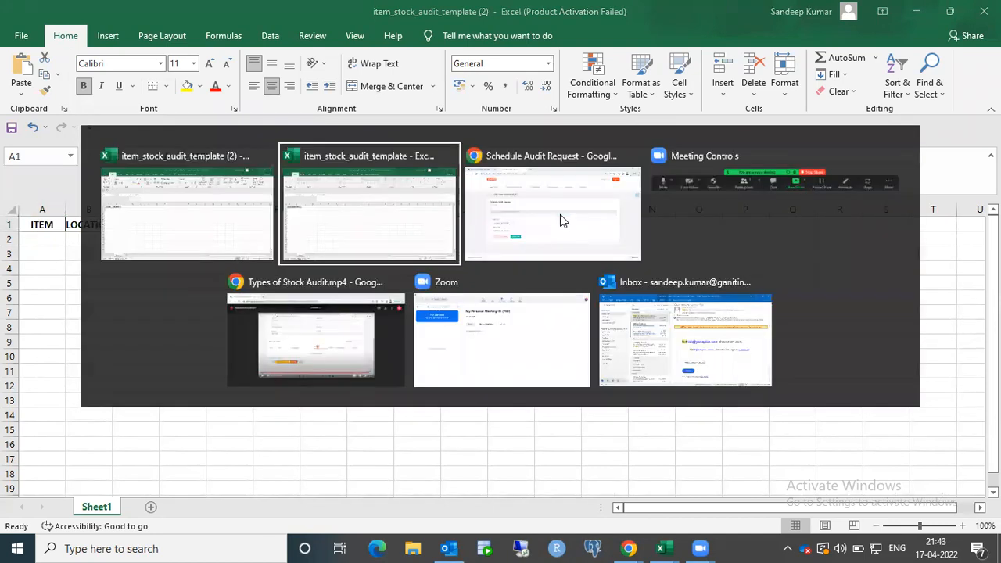